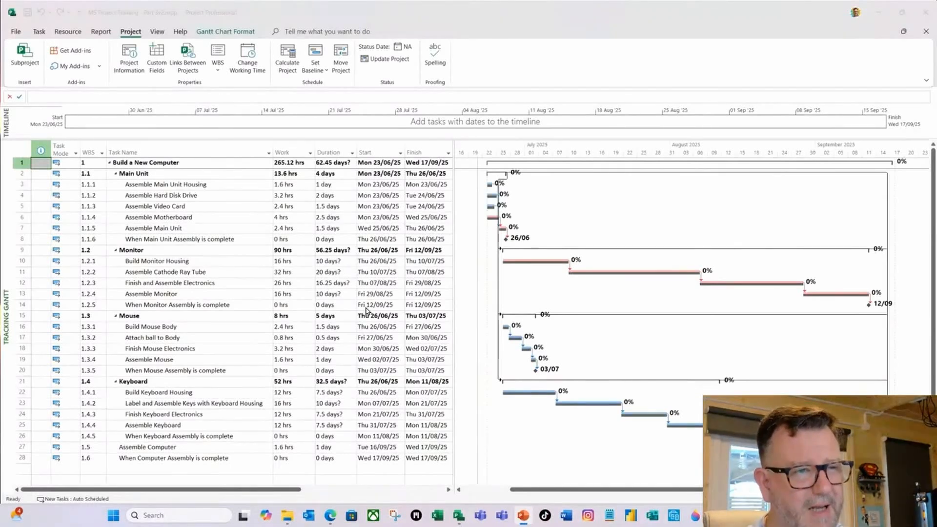
Close the Build a New Computer project and set the Progress on Schedule project's status date to Fri 11/07/2025.
{"action": "left_click", "coordinate": [927, 14]}
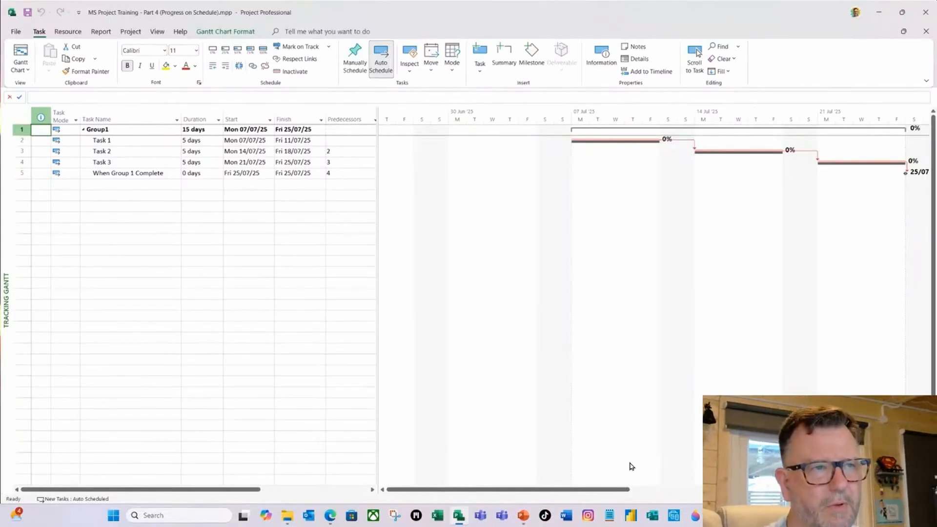
{"action": "scroll", "coordinate": [655, 487], "scroll_direction": "right", "scroll_amount": 2}
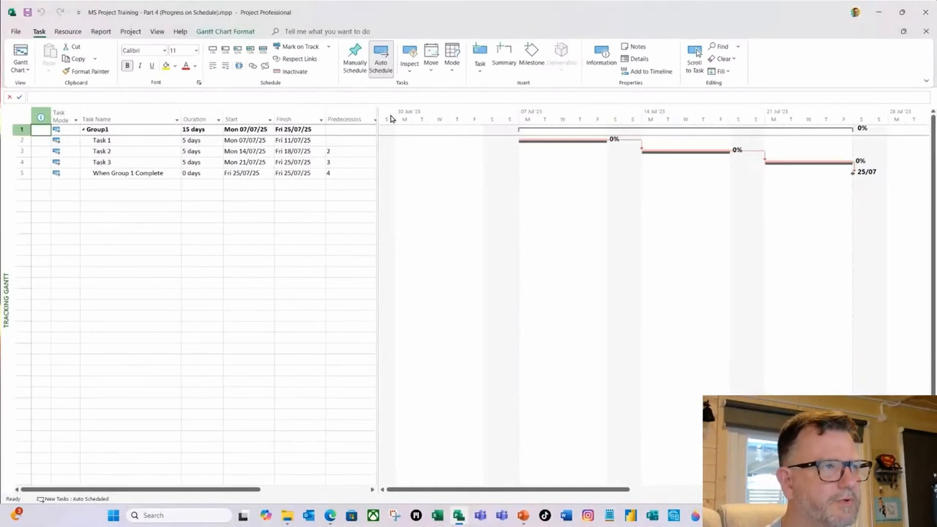
{"action": "left_click", "coordinate": [128, 32]}
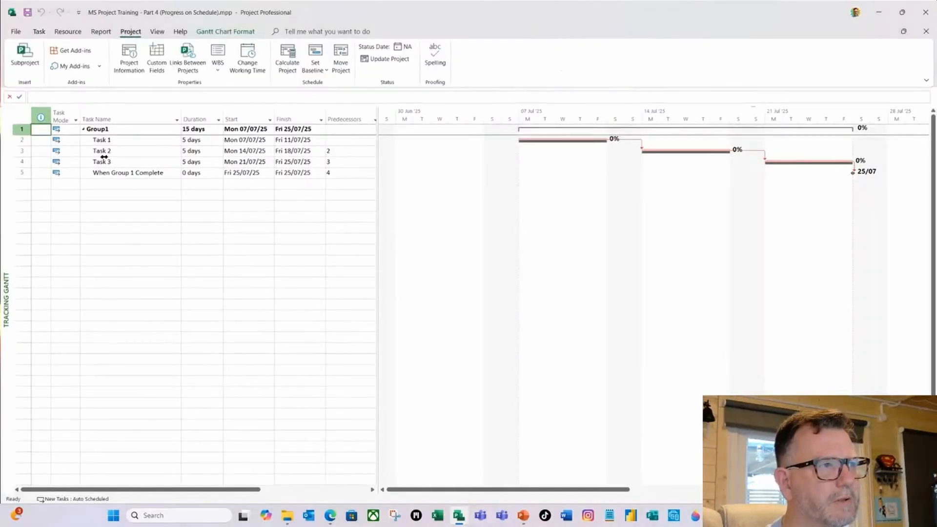
{"action": "left_click", "coordinate": [133, 69]}
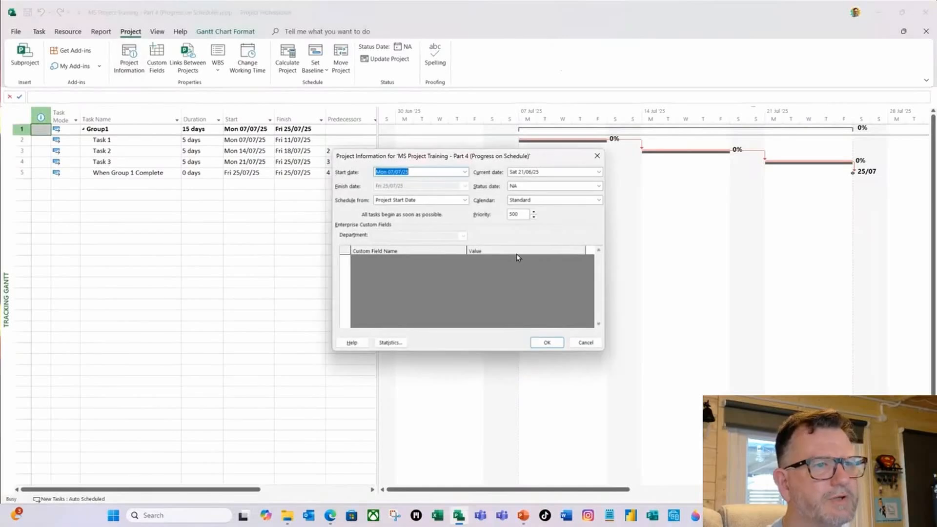
{"action": "left_click", "coordinate": [599, 187]}
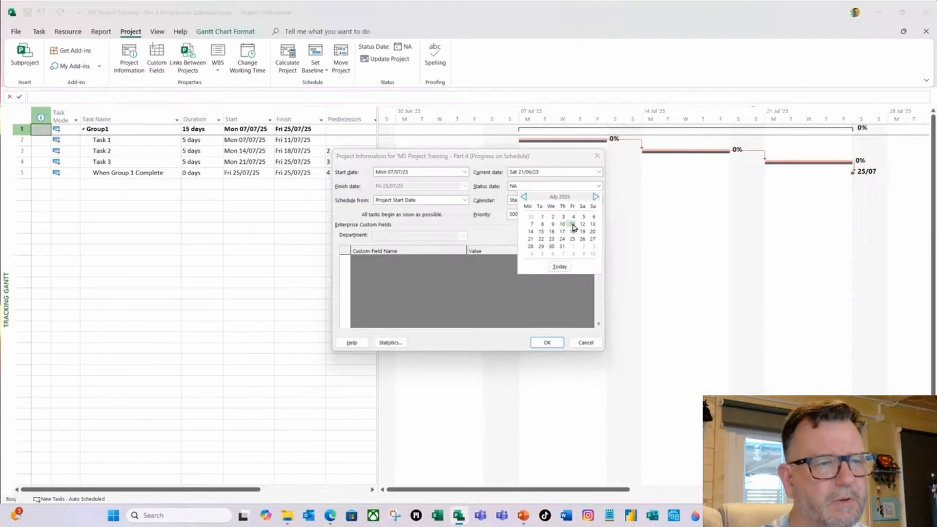
{"action": "left_click", "coordinate": [574, 225]}
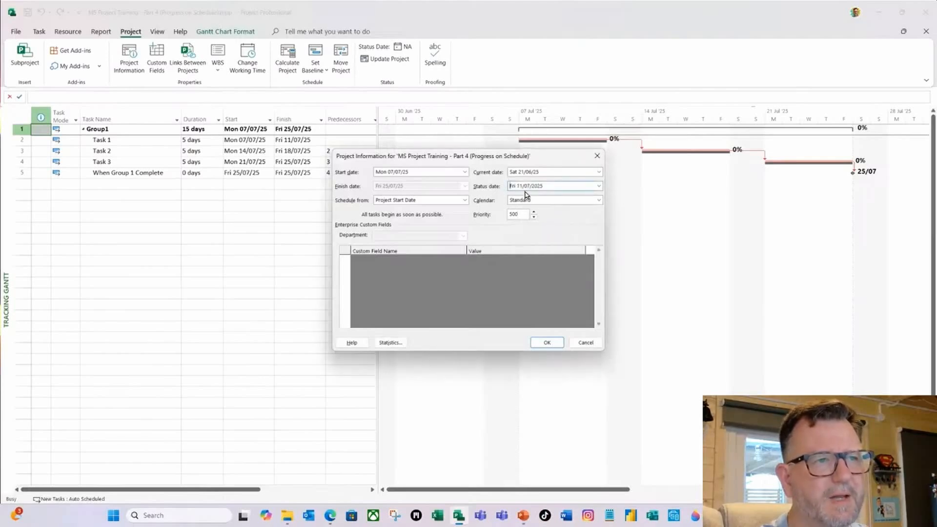
{"action": "left_click", "coordinate": [547, 344]}
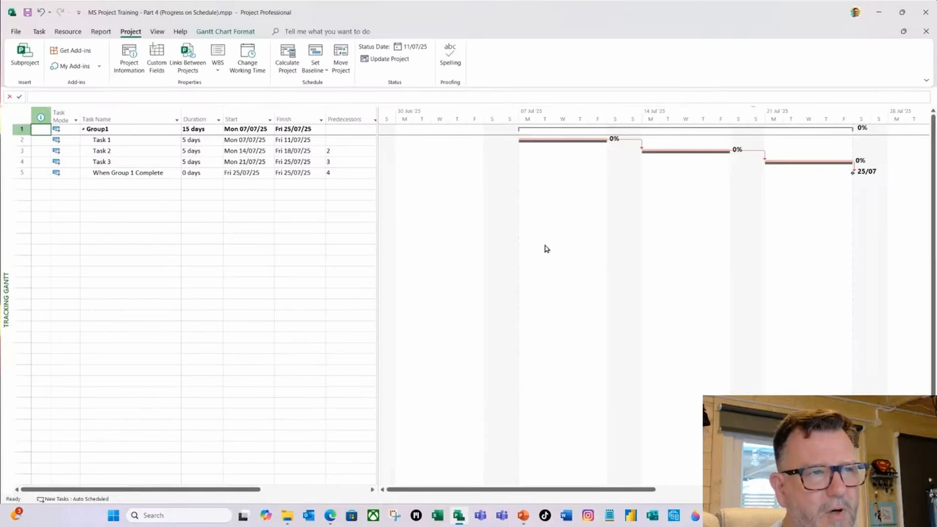
Format the Gantt chart's Status Date gridline as a solid line in a darker blue.
{"action": "right_click", "coordinate": [545, 187]}
{"action": "left_click", "coordinate": [579, 191]}
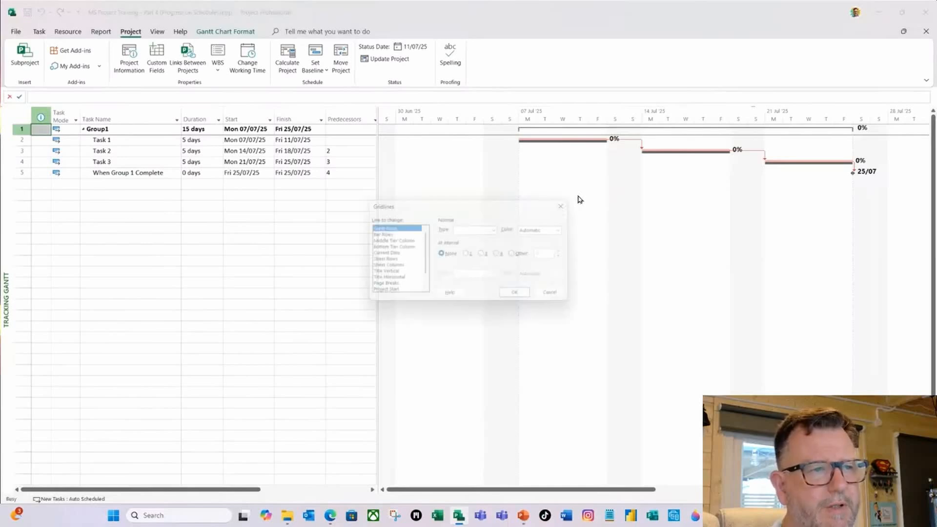
{"action": "left_click_drag", "start_coordinate": [424, 263], "coordinate": [423, 283]}
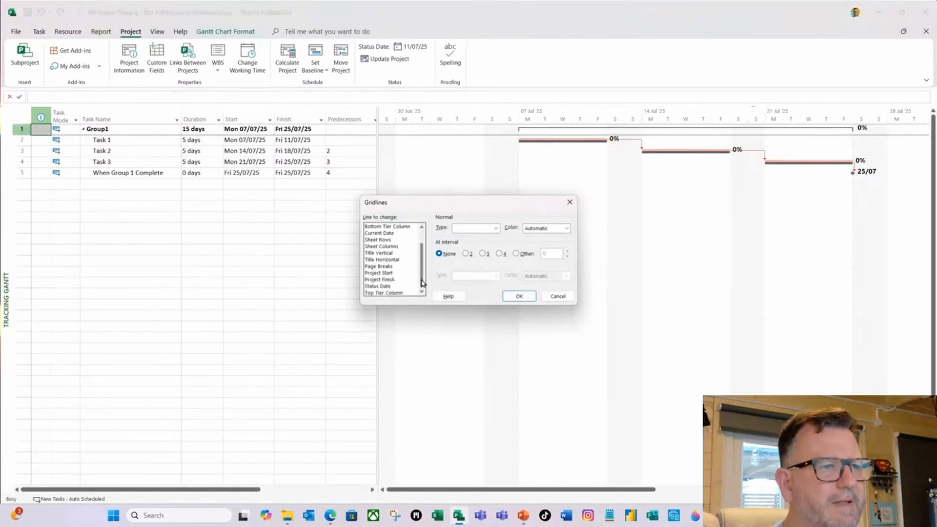
{"action": "left_click", "coordinate": [379, 286]}
{"action": "left_click", "coordinate": [497, 228]}
{"action": "left_click", "coordinate": [471, 246]}
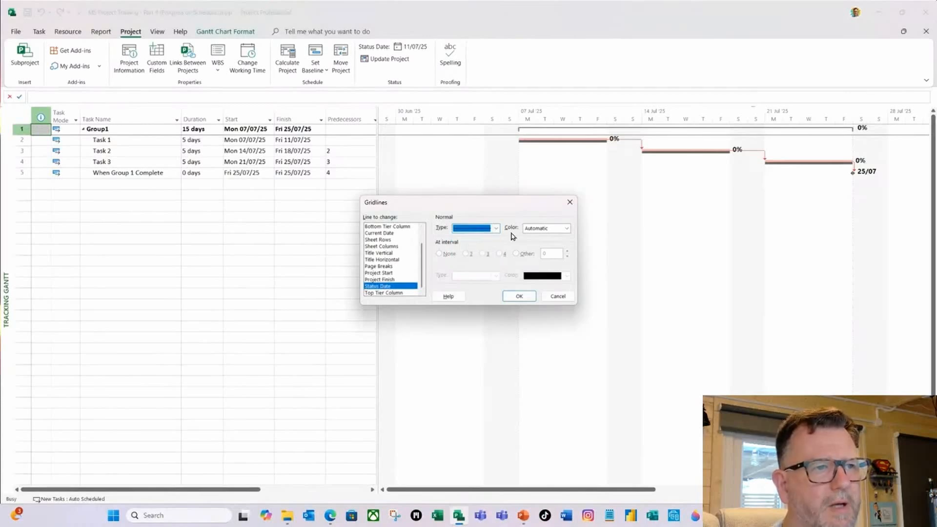
{"action": "left_click", "coordinate": [566, 228]}
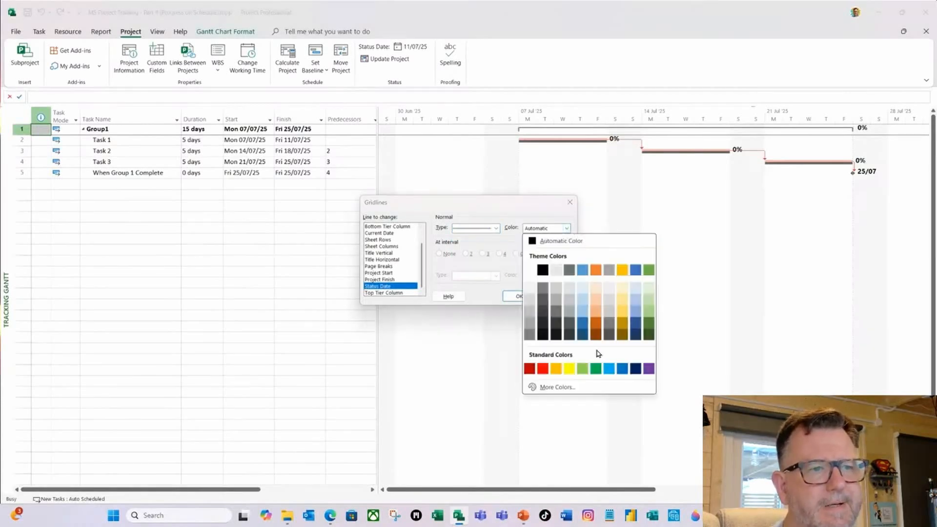
{"action": "left_click", "coordinate": [586, 329]}
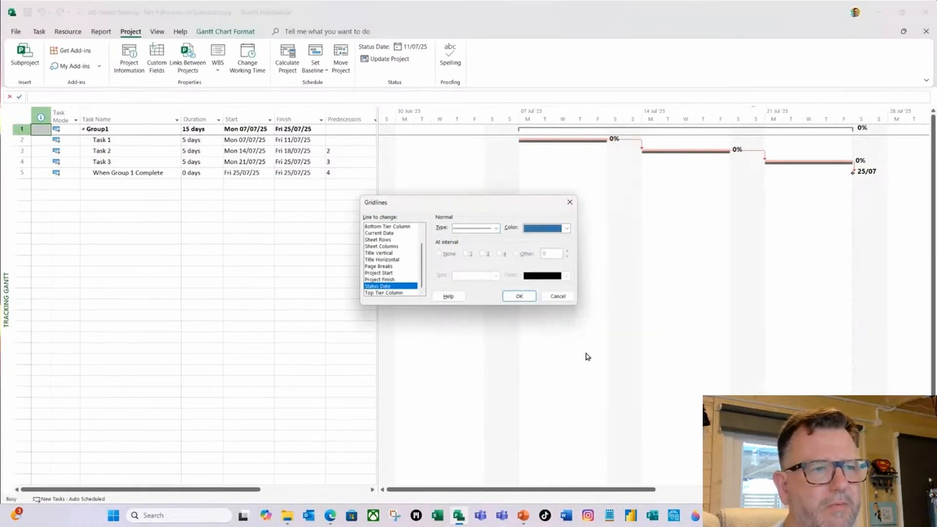
{"action": "left_click", "coordinate": [519, 296]}
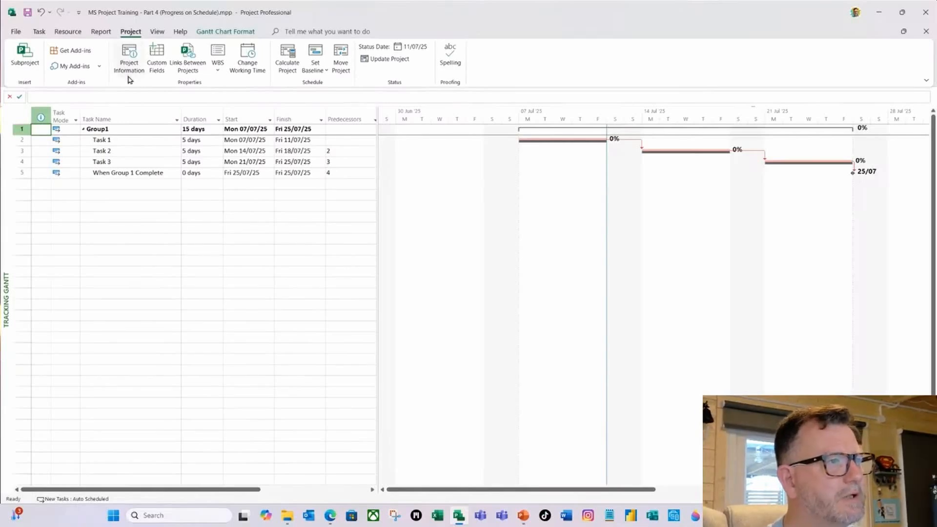
Update work as complete through Fri 11/07/25 for the entire project with the 0% - 100% complete option, and close the project.
{"action": "left_click", "coordinate": [391, 59]}
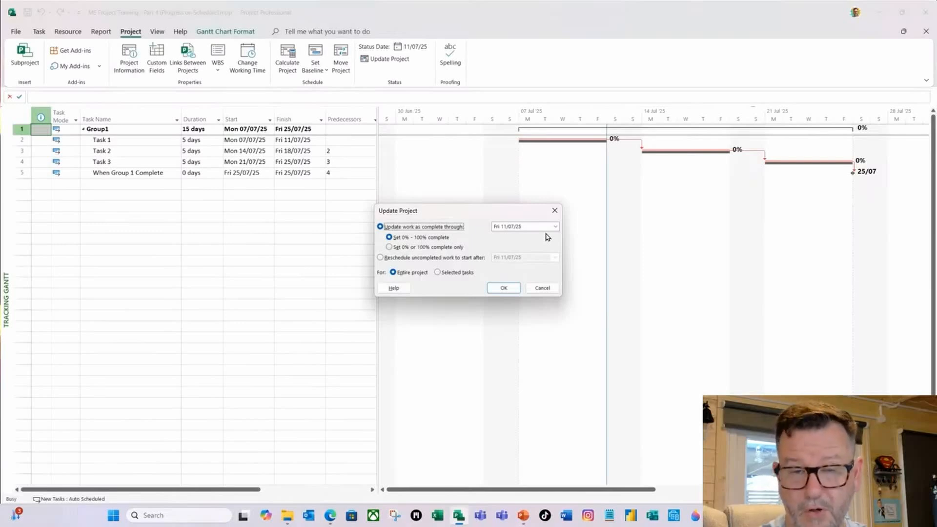
{"action": "left_click", "coordinate": [505, 289]}
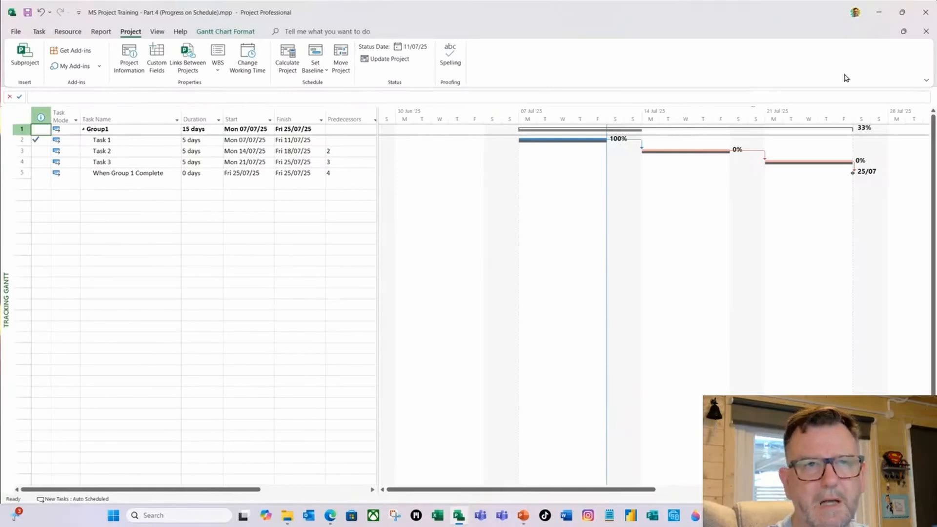
{"action": "left_click", "coordinate": [926, 12]}
{"action": "left_click", "coordinate": [471, 287]}
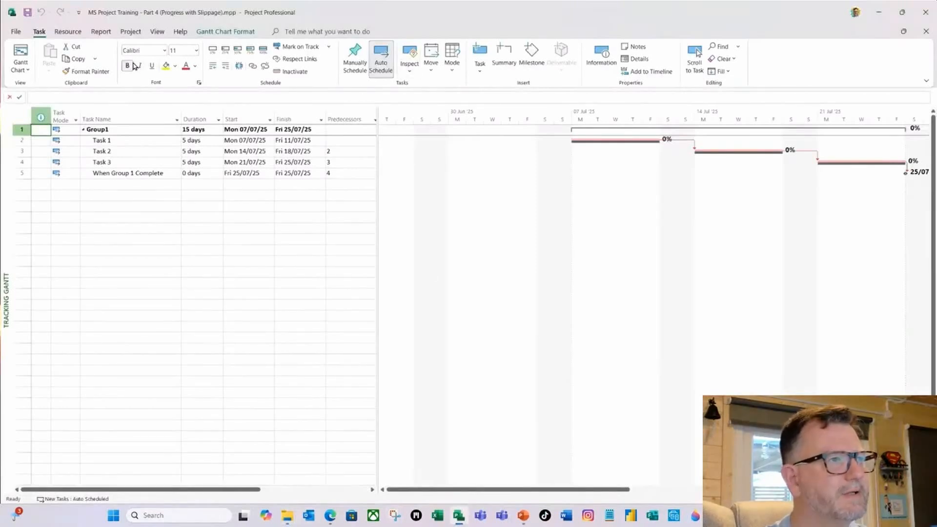
Set the Progress with Slippage project's status date to Fri 11/07/2025.
{"action": "left_click", "coordinate": [130, 32]}
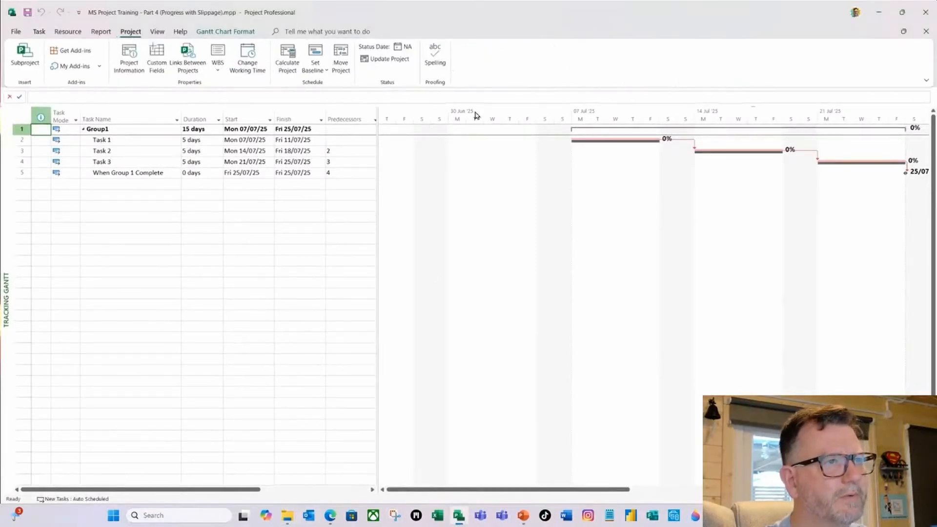
{"action": "left_click", "coordinate": [408, 47]}
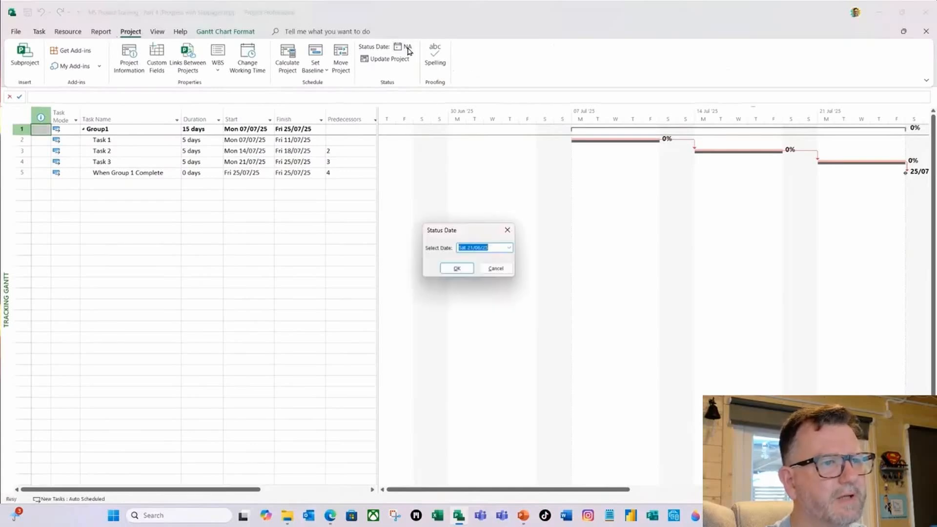
{"action": "left_click", "coordinate": [509, 249]}
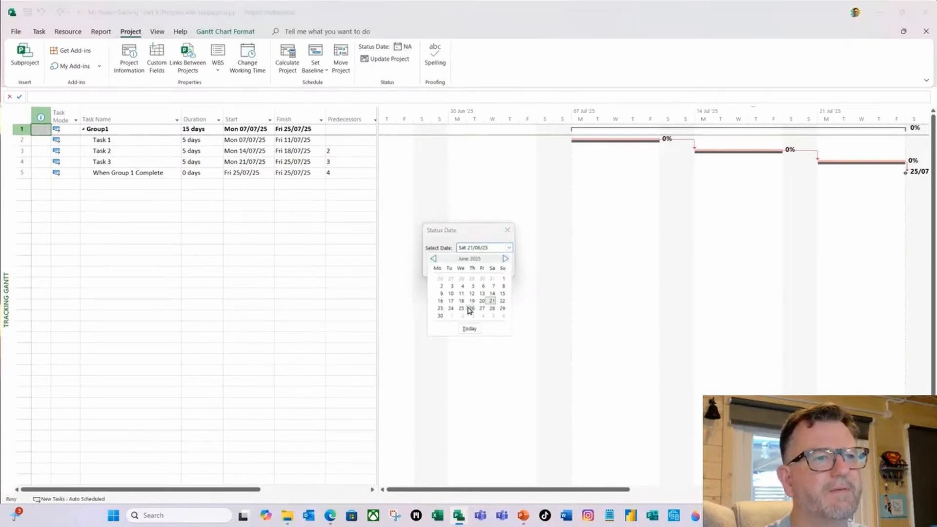
{"action": "left_click", "coordinate": [504, 260]}
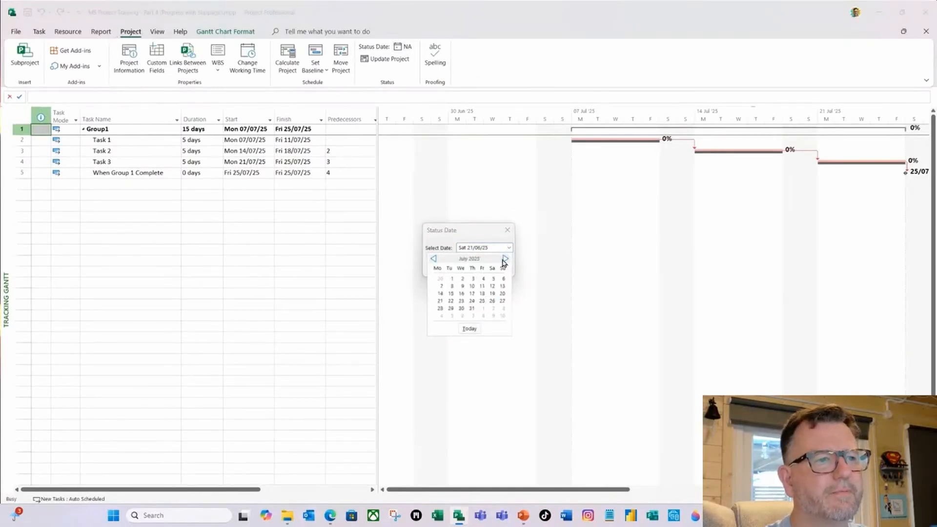
{"action": "left_click", "coordinate": [482, 287]}
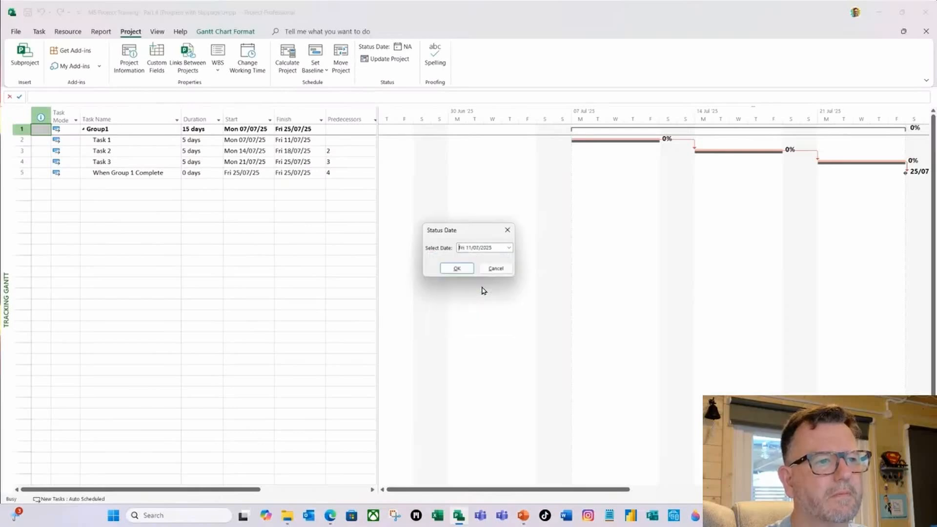
{"action": "left_click", "coordinate": [457, 269]}
Format the Status Date gridline on the slippage project's Gantt chart as a solid line in a darker green.
{"action": "right_click", "coordinate": [611, 196]}
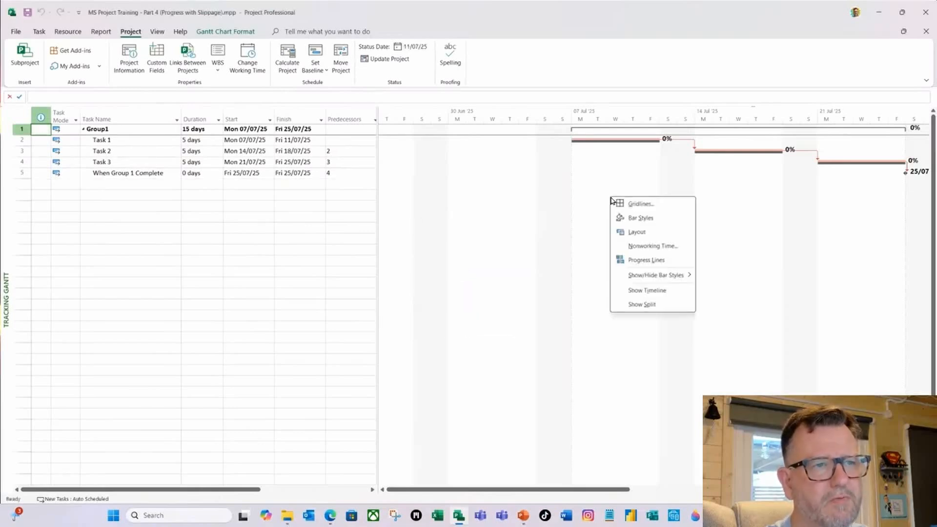
{"action": "left_click", "coordinate": [632, 207]}
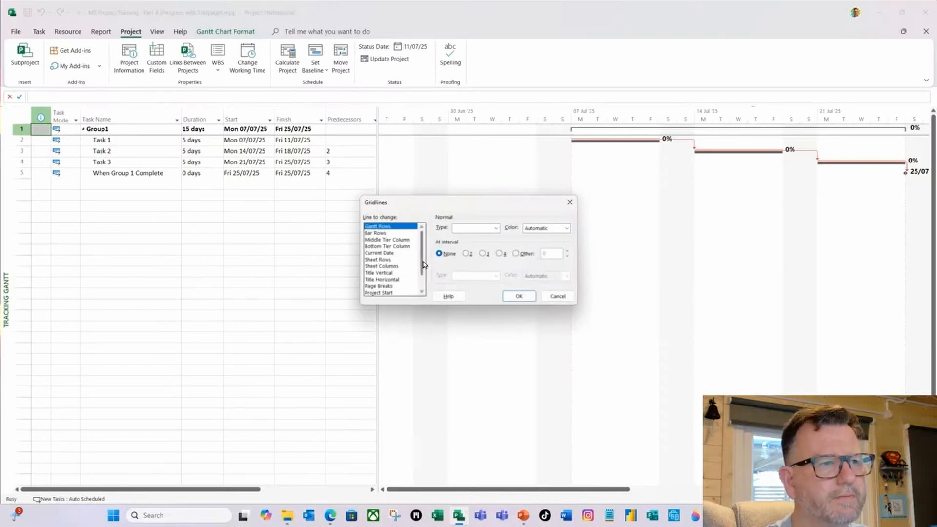
{"action": "scroll", "coordinate": [425, 259], "scroll_direction": "down", "scroll_amount": 3}
{"action": "left_click", "coordinate": [383, 287]}
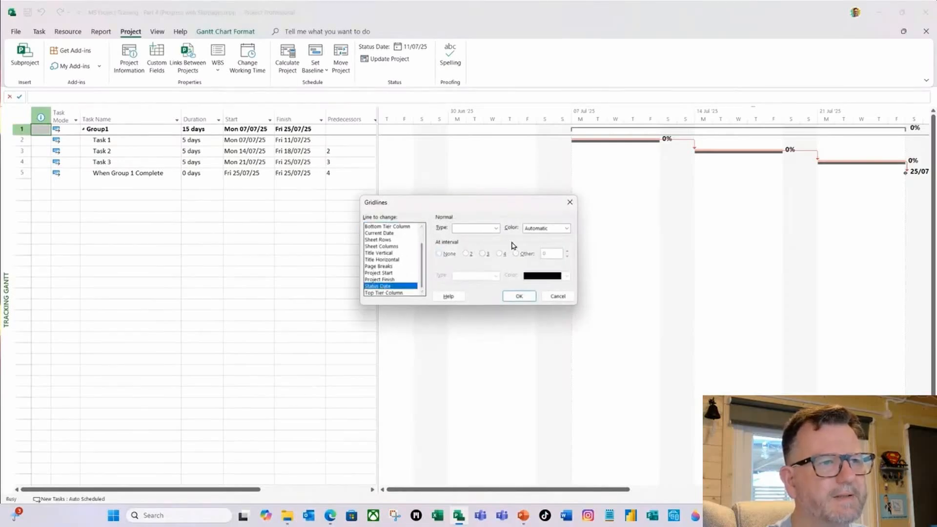
{"action": "left_click", "coordinate": [497, 228]}
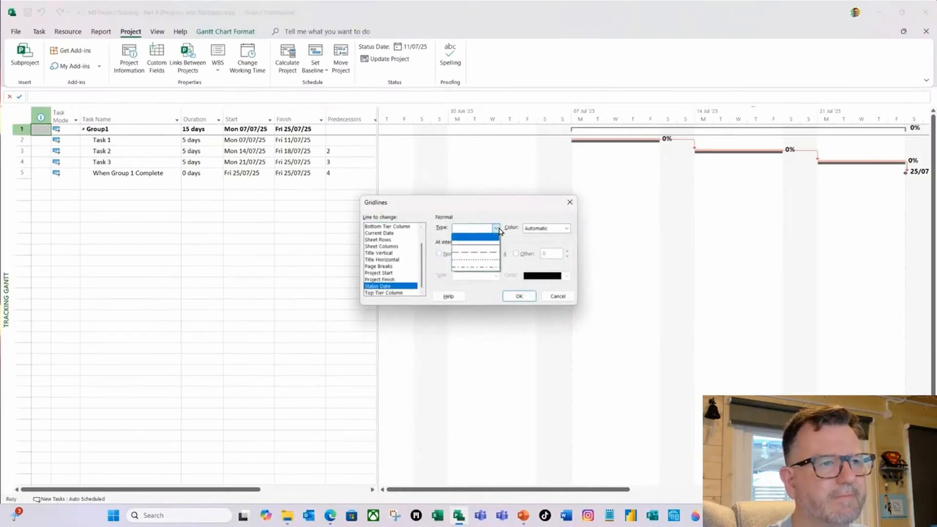
{"action": "left_click", "coordinate": [473, 252]}
{"action": "left_click", "coordinate": [566, 229]}
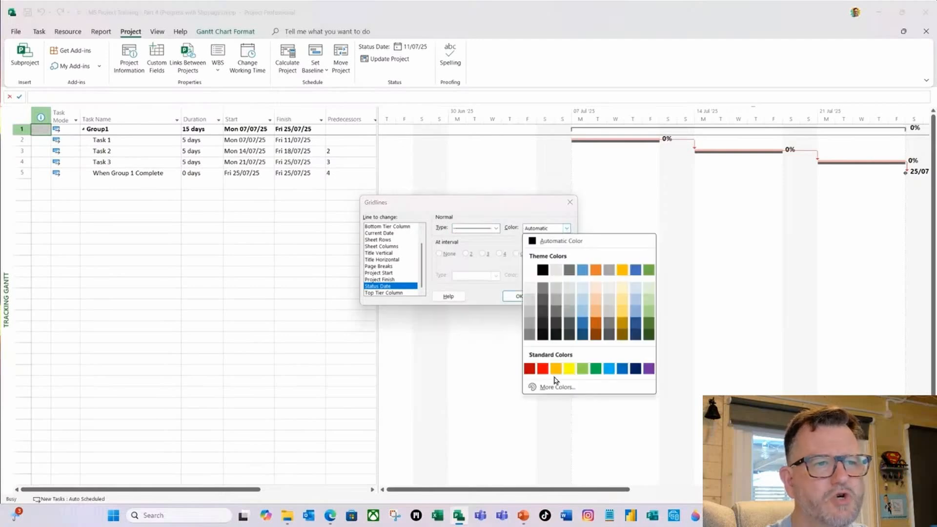
{"action": "left_click", "coordinate": [649, 325]}
{"action": "left_click", "coordinate": [519, 297]}
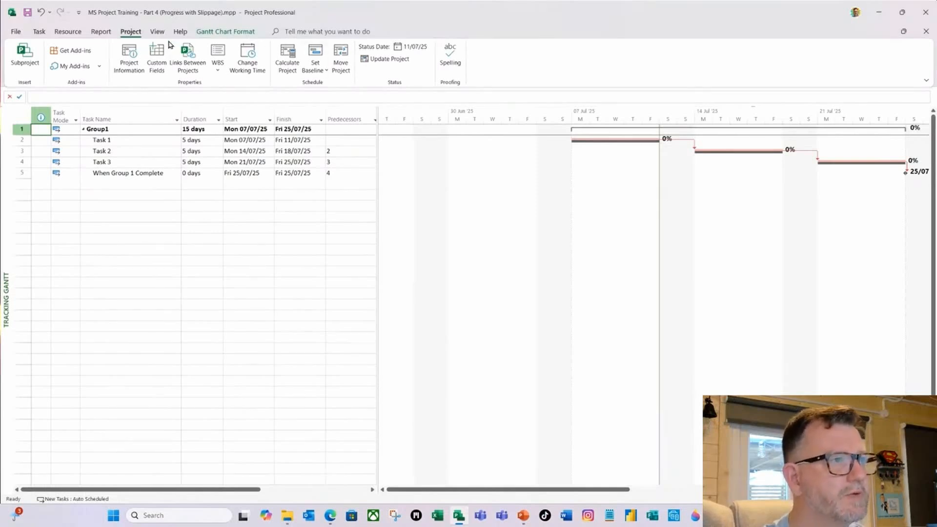
Choose the Should Start/Finish By task filter from the additional filters and apply it to the plan.
{"action": "left_click", "coordinate": [157, 32]}
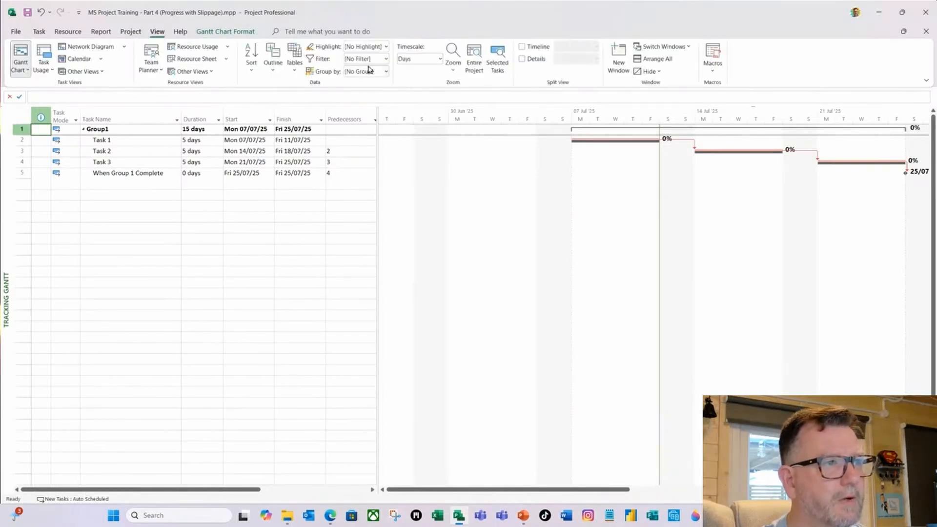
{"action": "left_click", "coordinate": [386, 60]}
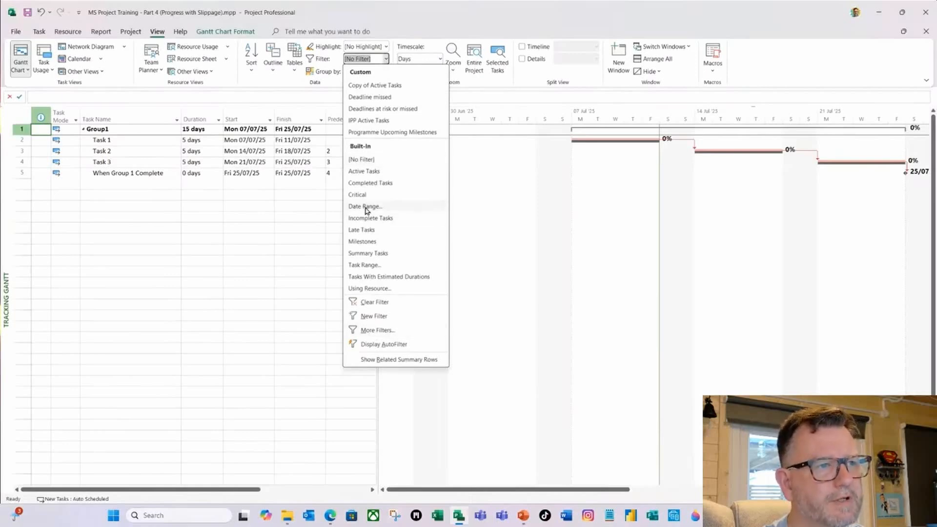
{"action": "left_click", "coordinate": [375, 331]}
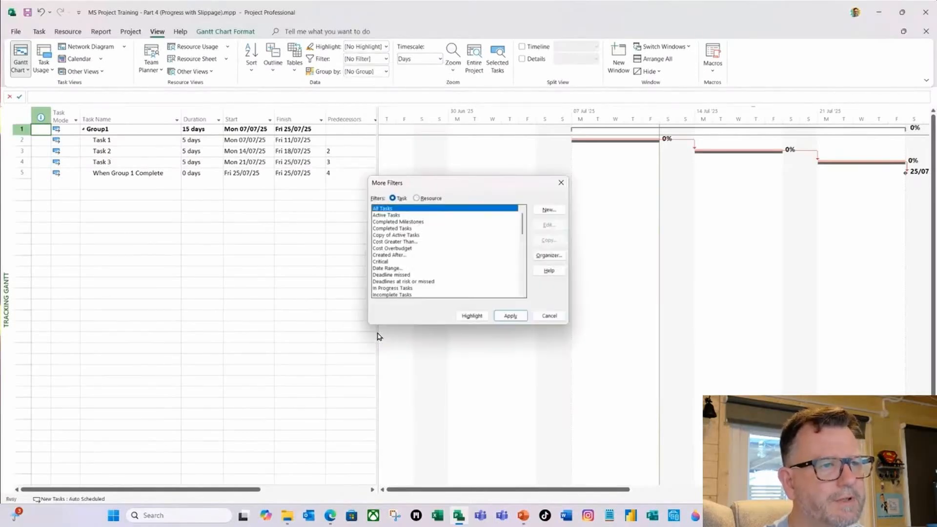
{"action": "left_click_drag", "start_coordinate": [523, 229], "coordinate": [525, 254]}
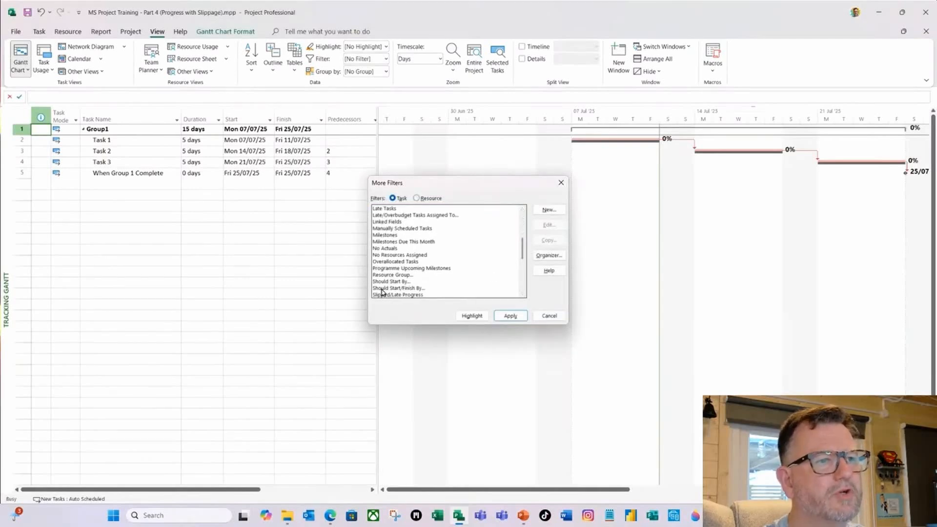
{"action": "left_click", "coordinate": [415, 289]}
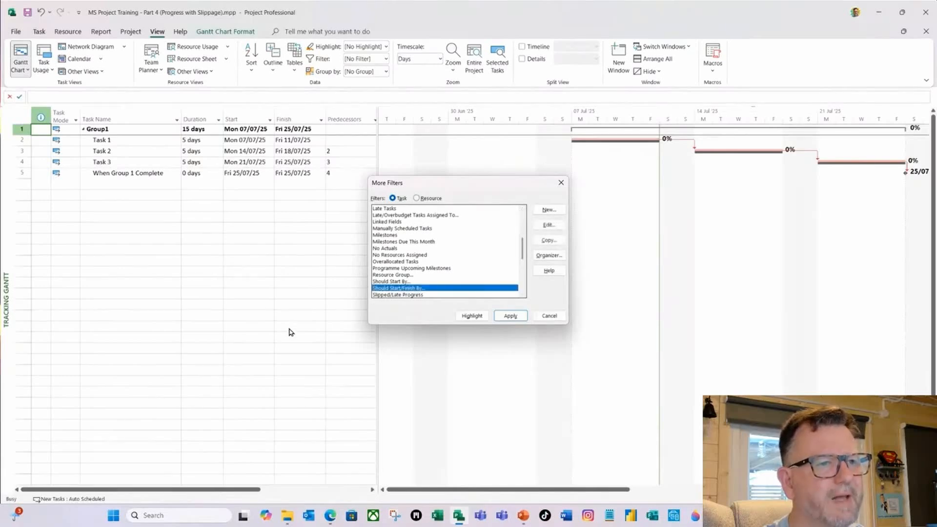
{"action": "left_click", "coordinate": [509, 317]}
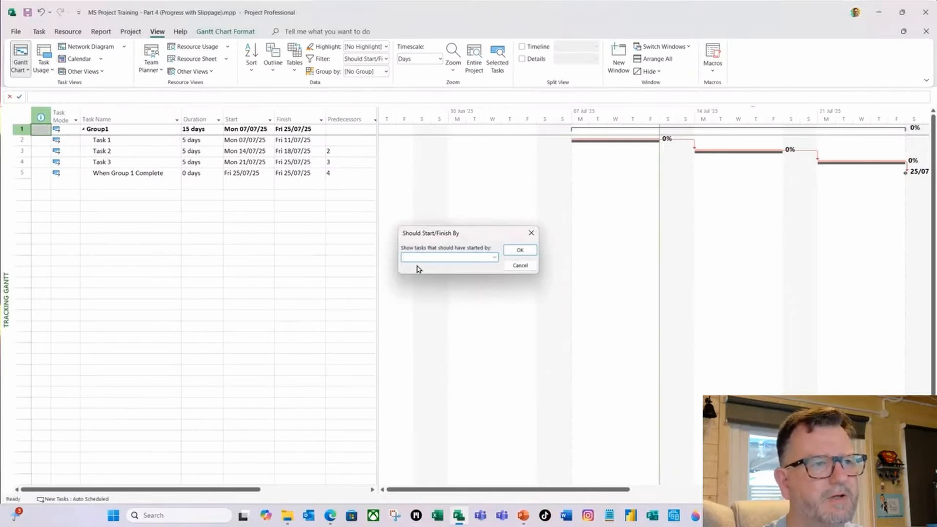
Set the filter to show tasks that should have started by Fri 11/07/2025 or finished by Fri 11/07/2025.
{"action": "left_click", "coordinate": [494, 257]}
{"action": "left_click", "coordinate": [491, 268]}
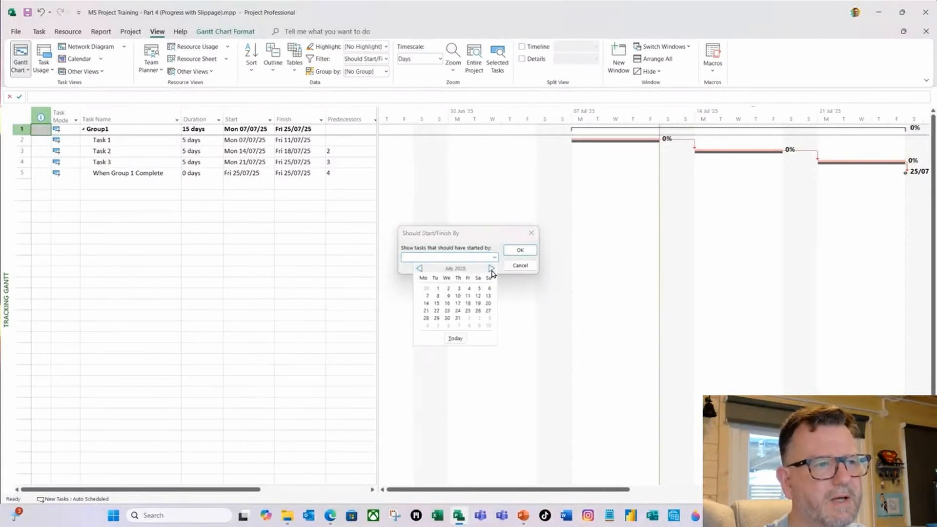
{"action": "left_click", "coordinate": [468, 296]}
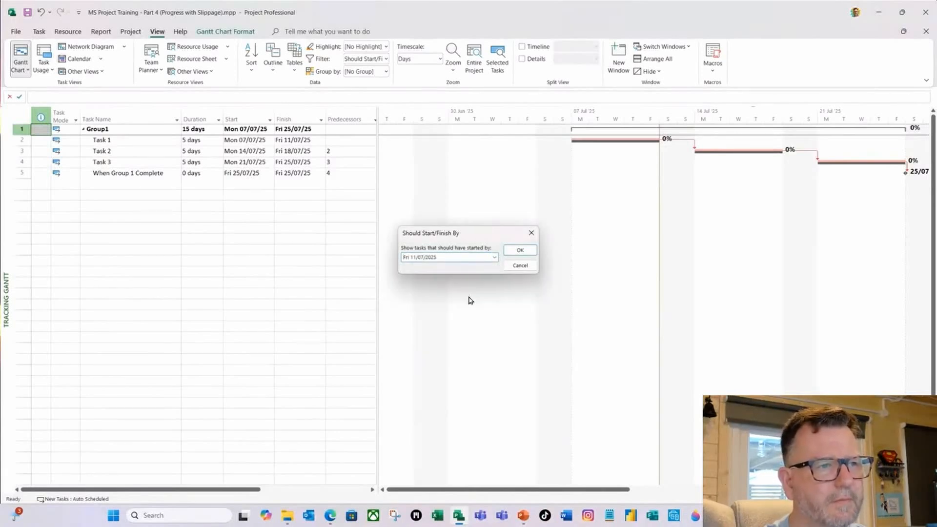
{"action": "left_click", "coordinate": [521, 251]}
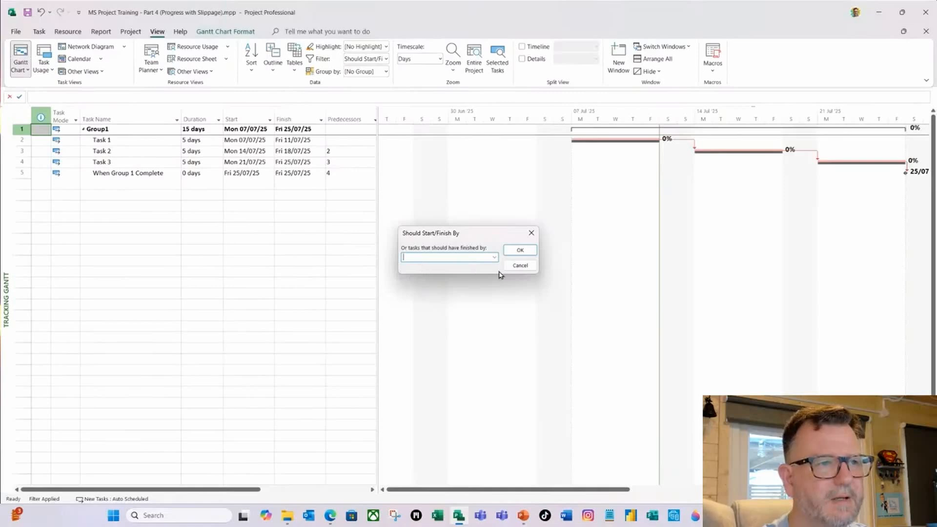
{"action": "left_click", "coordinate": [494, 258]}
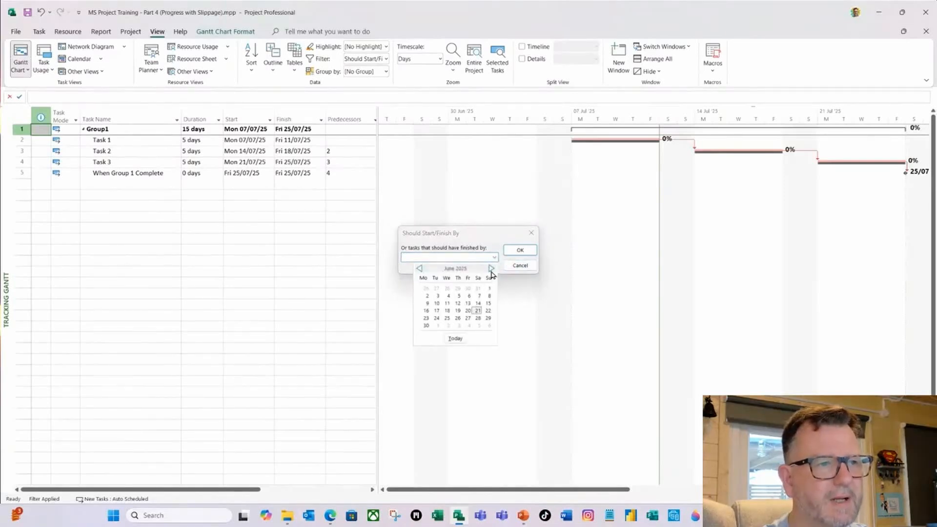
{"action": "left_click", "coordinate": [468, 296]}
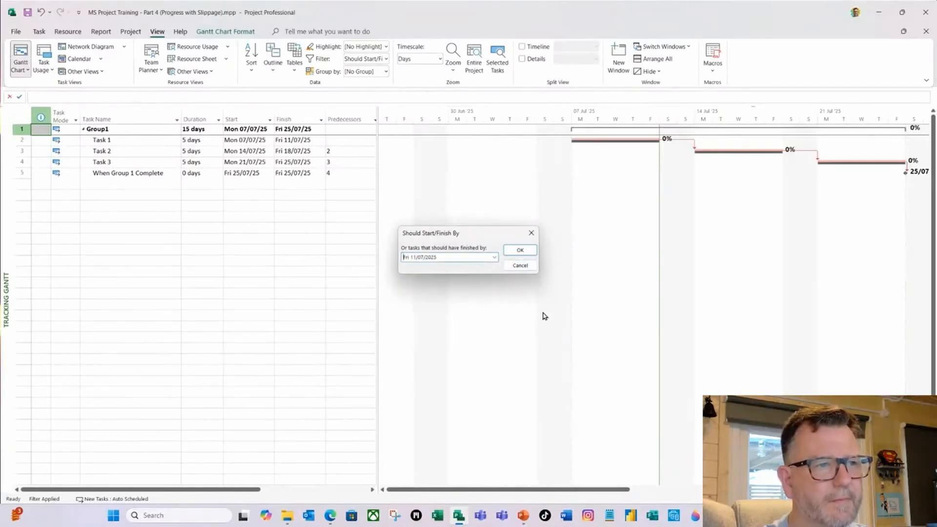
{"action": "left_click", "coordinate": [521, 251]}
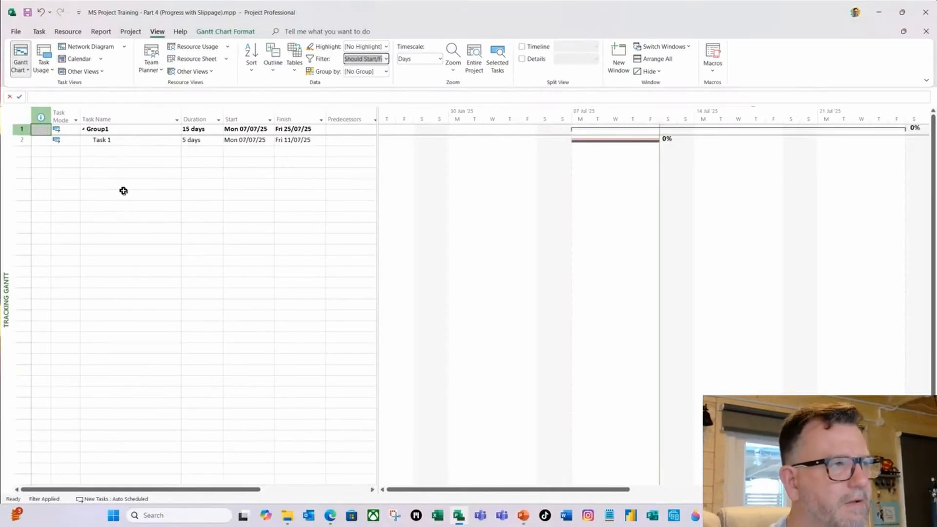
Mark Task 1 as 50% complete and move its incomplete parts forward to the status date.
{"action": "left_click", "coordinate": [113, 140]}
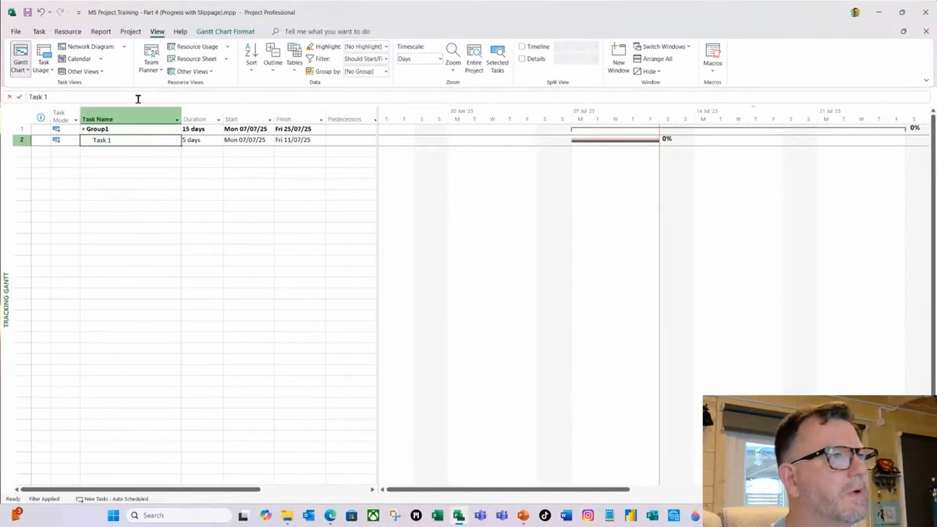
{"action": "left_click", "coordinate": [38, 33]}
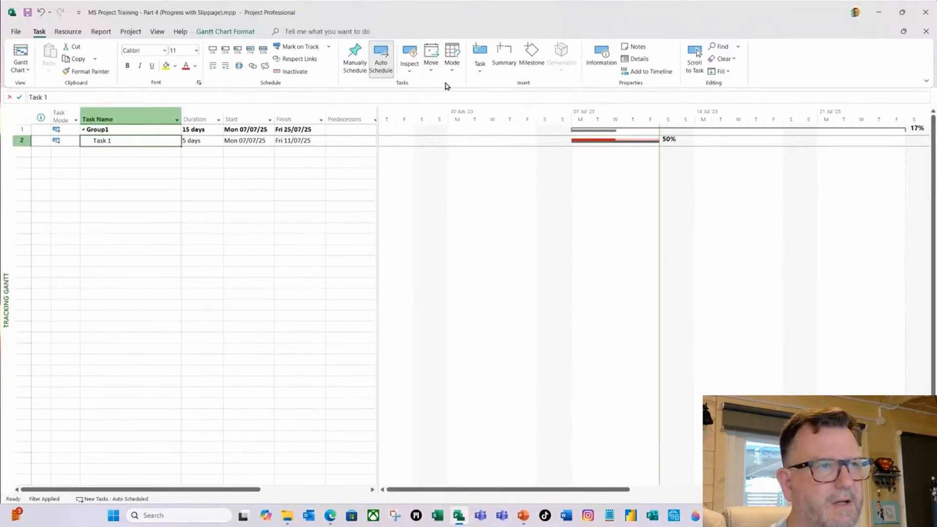
{"action": "left_click", "coordinate": [431, 73]}
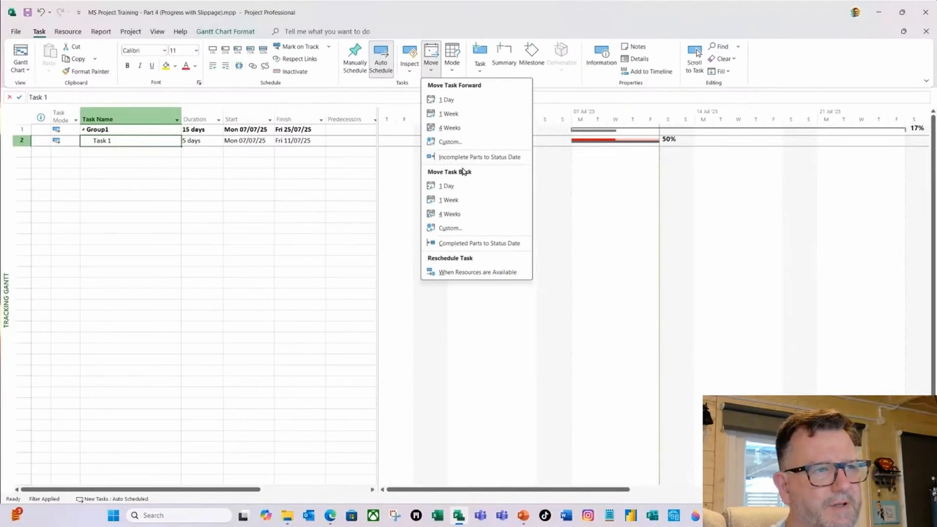
{"action": "left_click", "coordinate": [496, 159]}
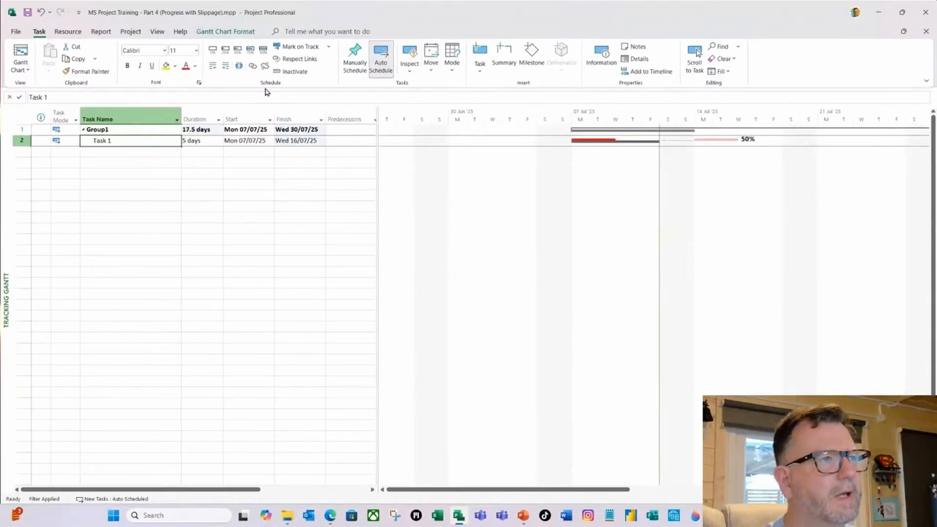
Remove the task filter from the plan, and close the slippage project without saving its changes.
{"action": "left_click", "coordinate": [161, 34]}
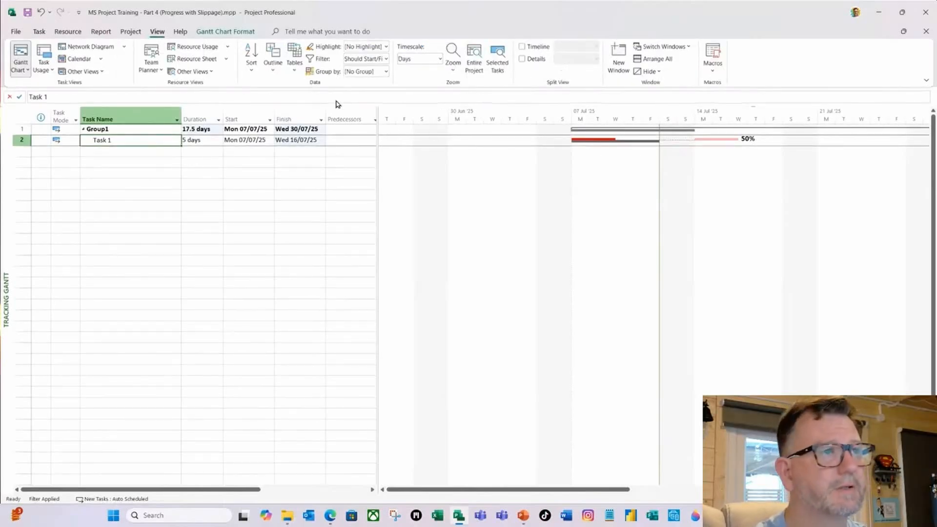
{"action": "left_click", "coordinate": [386, 58]}
{"action": "left_click", "coordinate": [364, 160]}
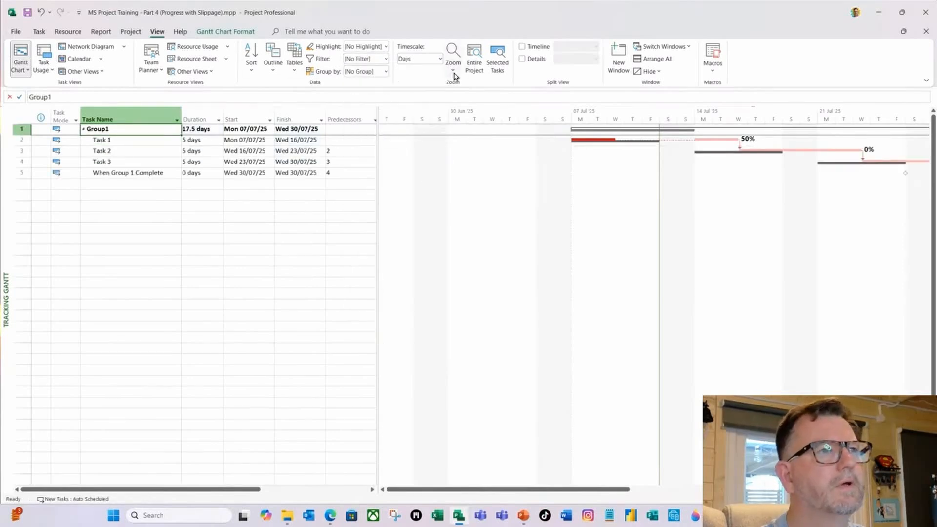
{"action": "left_click", "coordinate": [474, 69]}
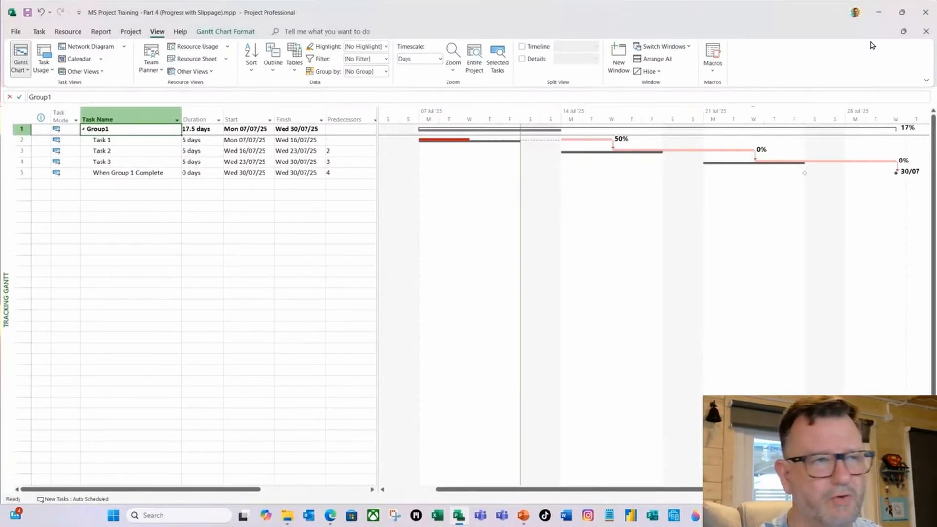
{"action": "left_click", "coordinate": [926, 12]}
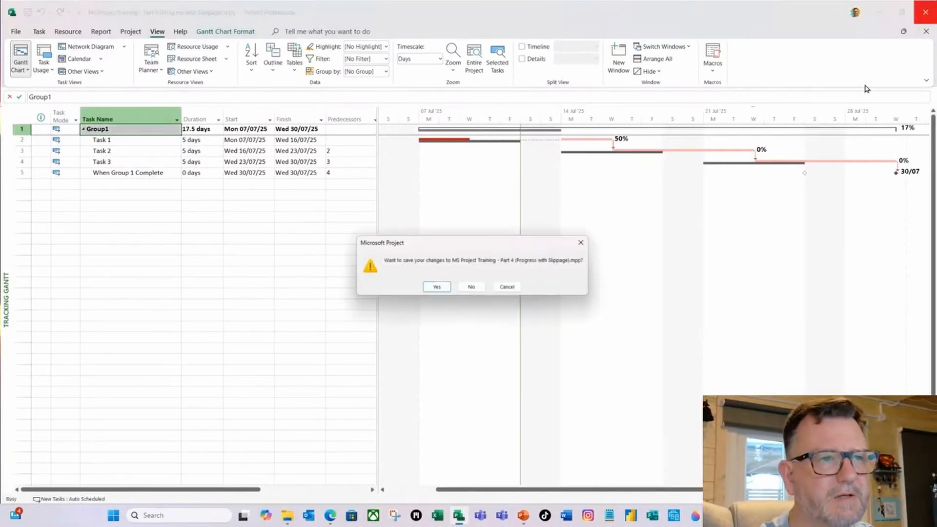
{"action": "left_click", "coordinate": [471, 288]}
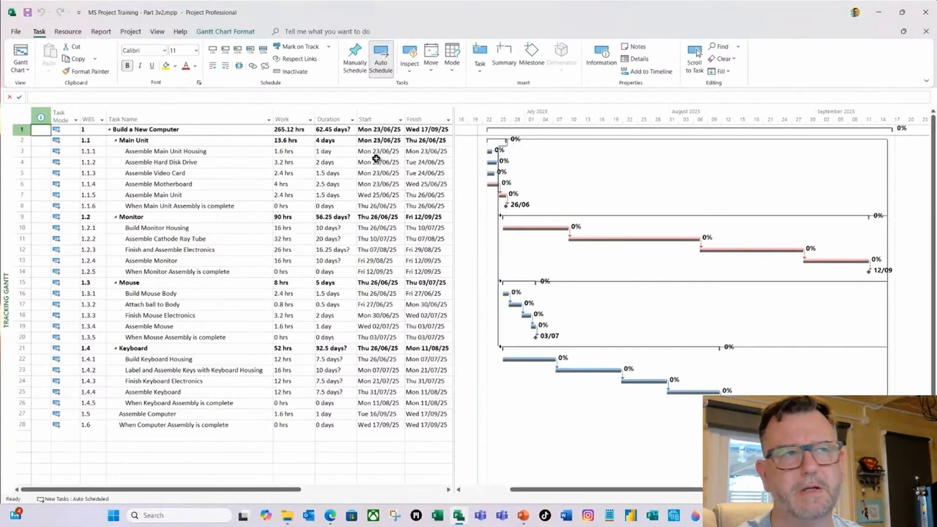
Look through the available resource, cost and in-progress reports, and open the Project Overview dashboard for the Build a New Computer plan.
{"action": "left_click", "coordinate": [101, 32]}
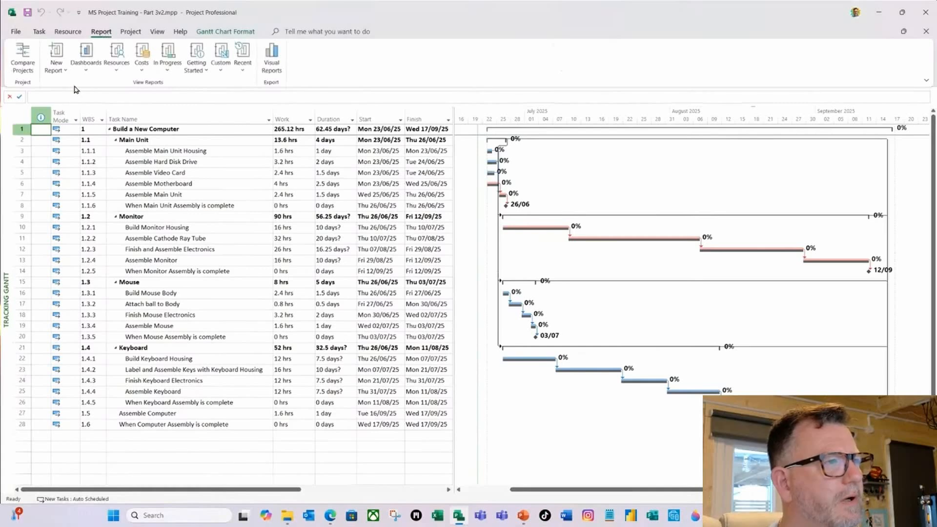
{"action": "left_click", "coordinate": [112, 75]}
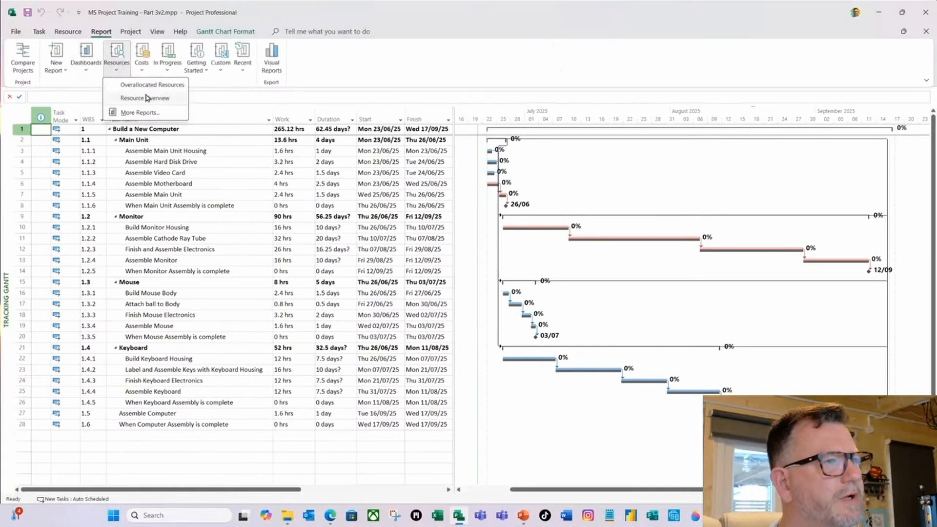
{"action": "left_click", "coordinate": [142, 73]}
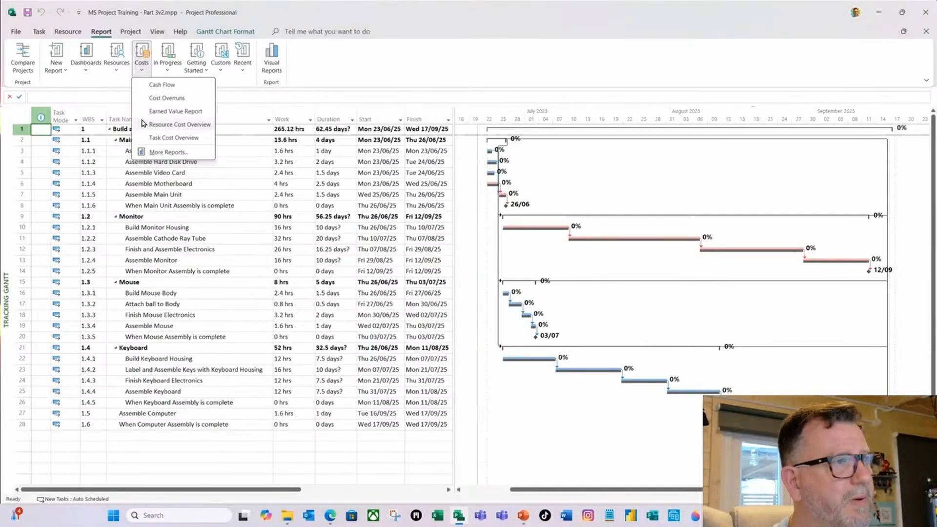
{"action": "left_click", "coordinate": [171, 73]}
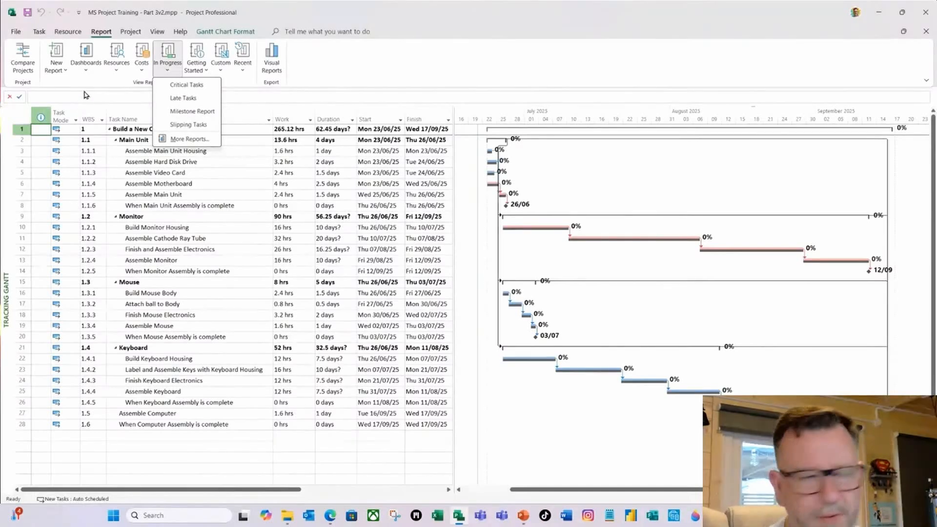
{"action": "left_click", "coordinate": [88, 71]}
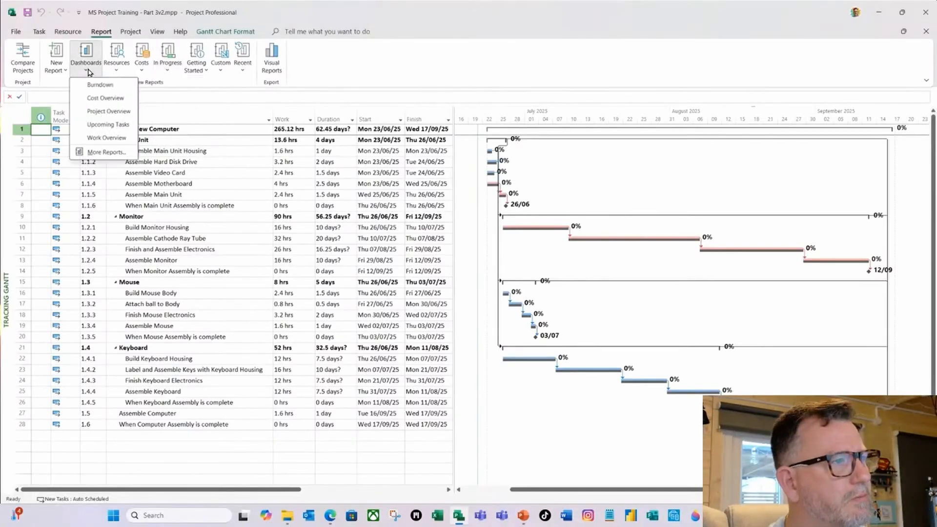
{"action": "left_click", "coordinate": [107, 113]}
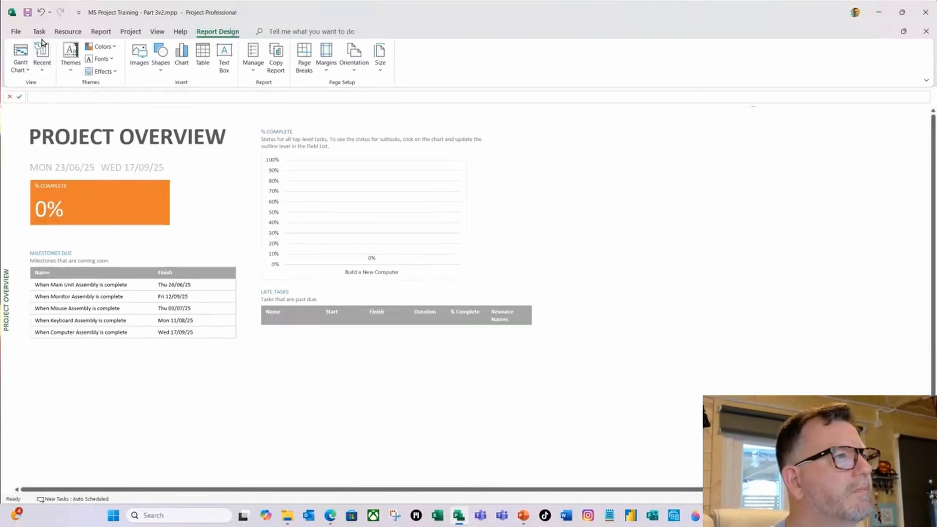
Return to the Tracking Gantt view and set the Build a New Computer project's status date to Fri 27/06/2025.
{"action": "left_click", "coordinate": [27, 71]}
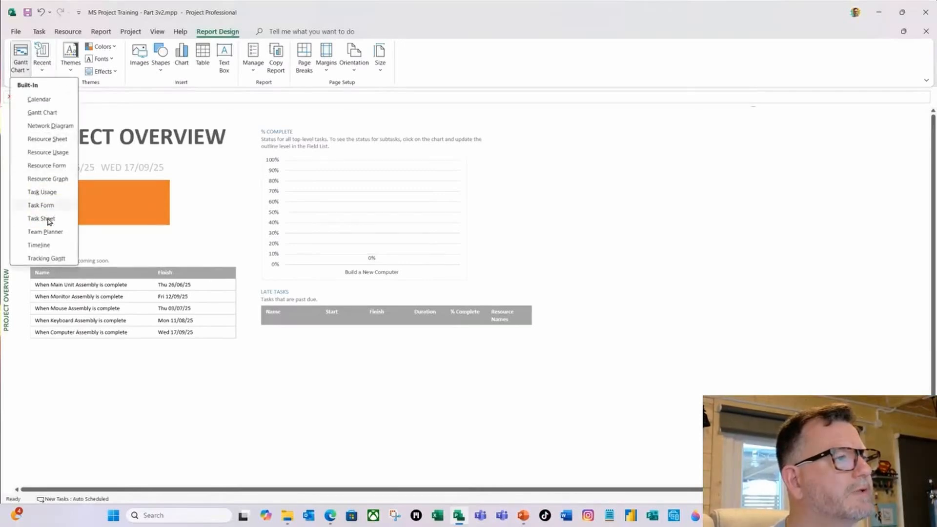
{"action": "left_click", "coordinate": [45, 259]}
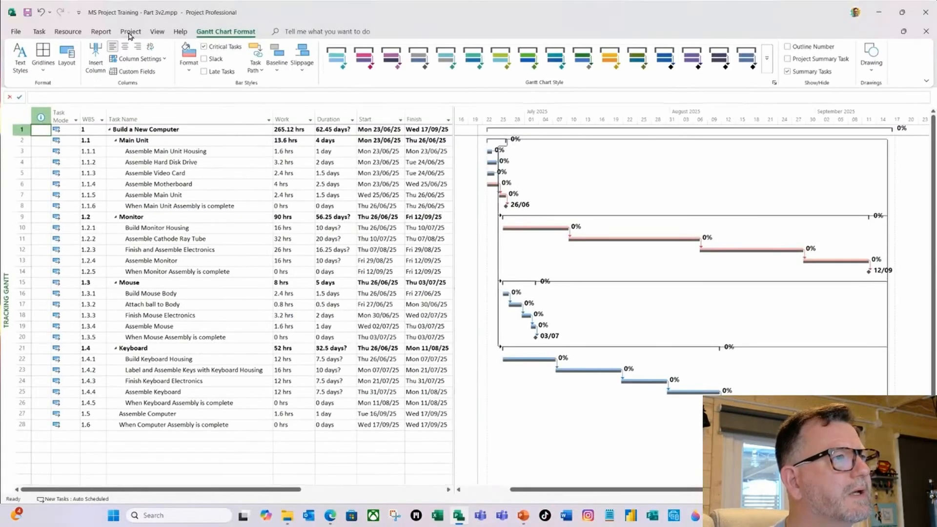
{"action": "left_click", "coordinate": [132, 32]}
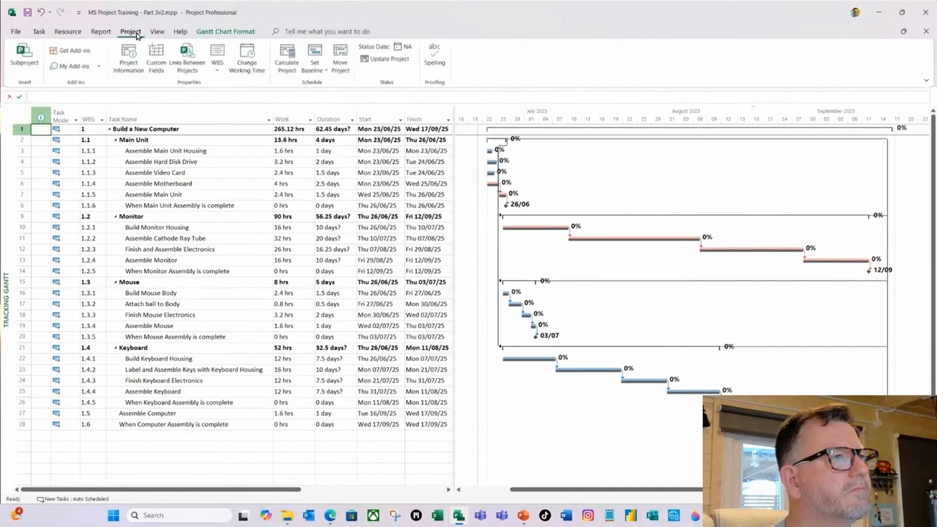
{"action": "left_click", "coordinate": [406, 48]}
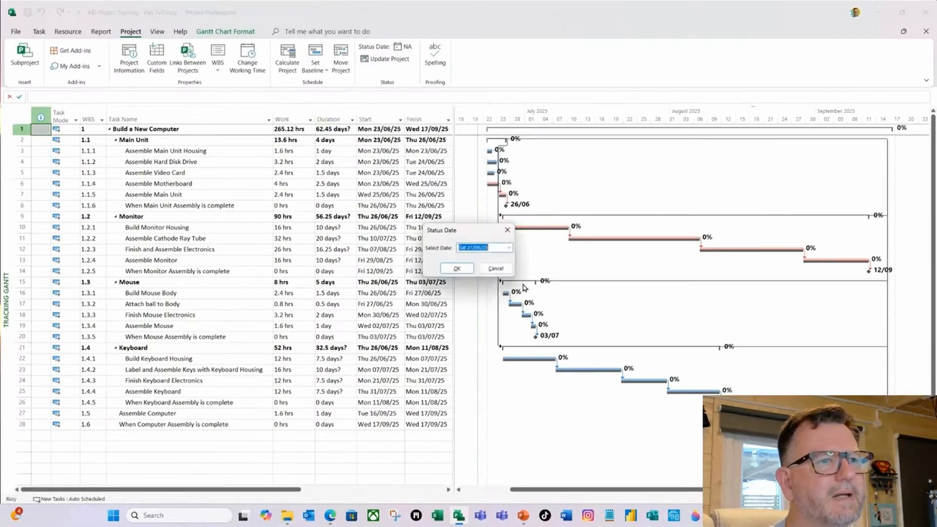
{"action": "left_click", "coordinate": [509, 248]}
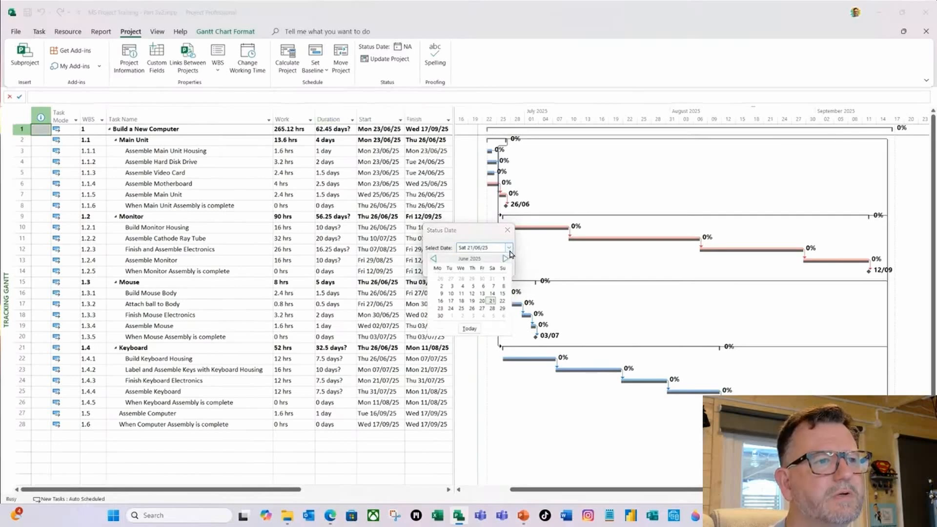
{"action": "left_click", "coordinate": [482, 309]}
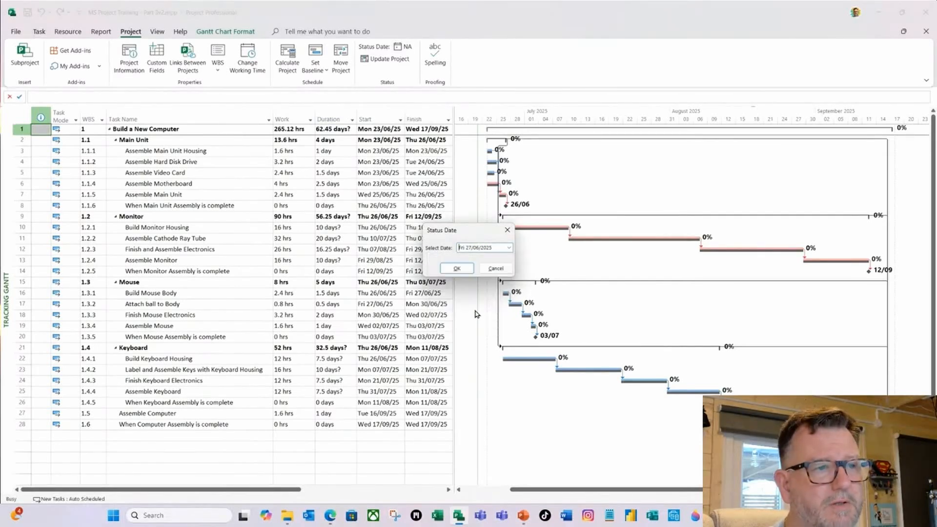
{"action": "left_click", "coordinate": [465, 269]}
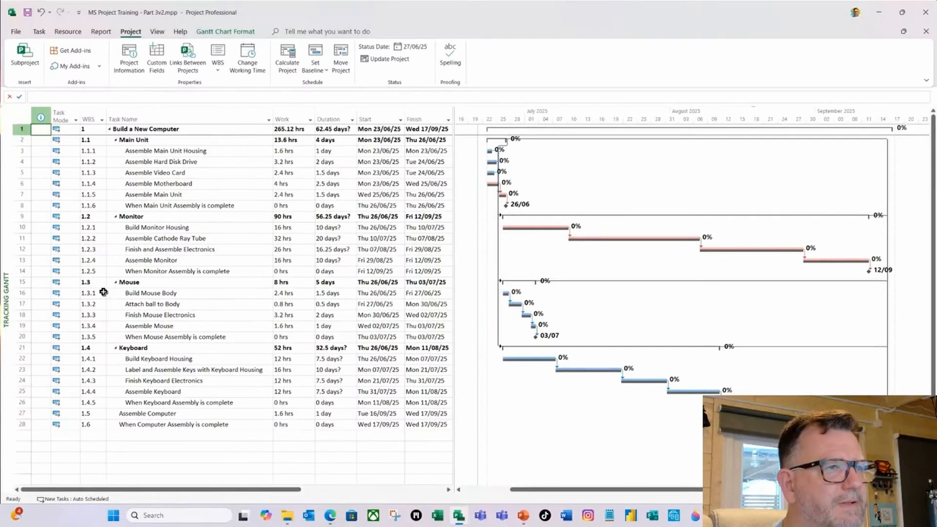
Format the Gantt chart's Status Date gridline as a solid dark green line.
{"action": "right_click", "coordinate": [554, 175]}
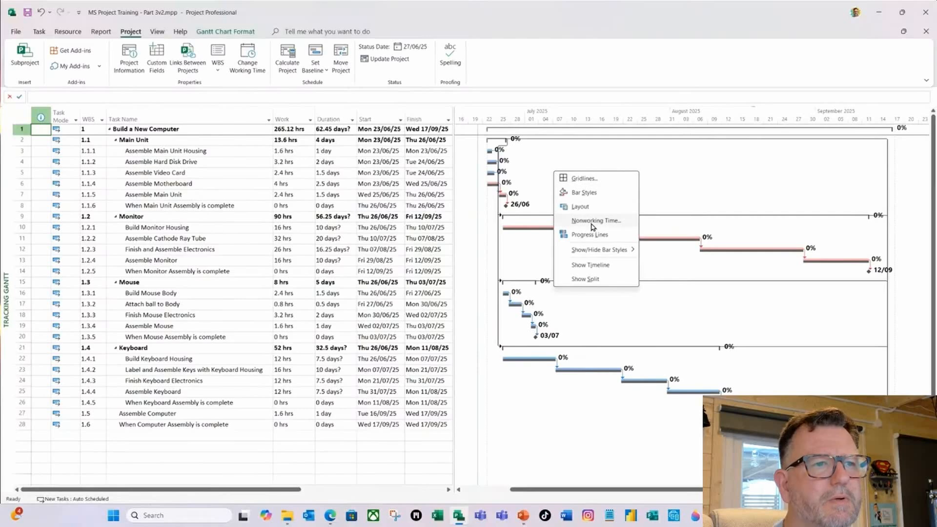
{"action": "left_click", "coordinate": [588, 180]}
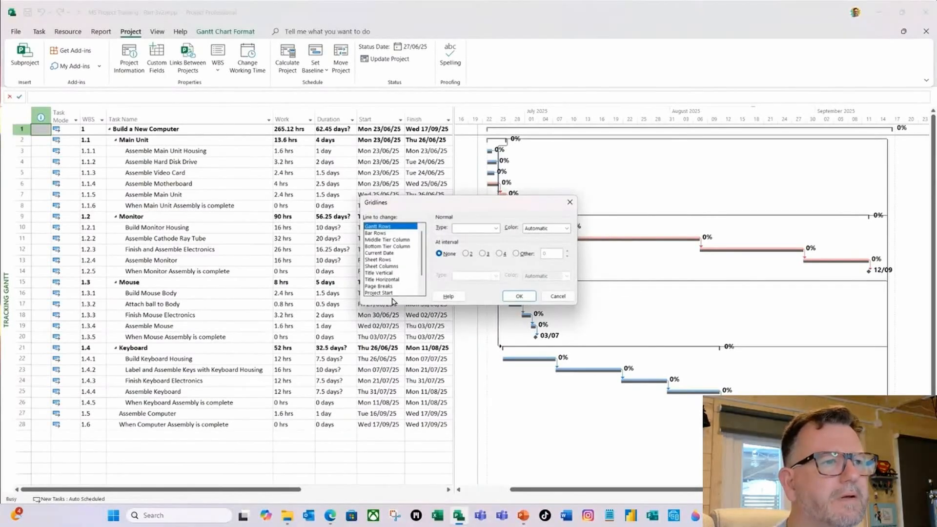
{"action": "left_click_drag", "start_coordinate": [423, 264], "coordinate": [424, 282]}
{"action": "left_click", "coordinate": [386, 286]}
{"action": "left_click", "coordinate": [495, 228]}
{"action": "left_click", "coordinate": [471, 249]}
{"action": "left_click", "coordinate": [566, 228]}
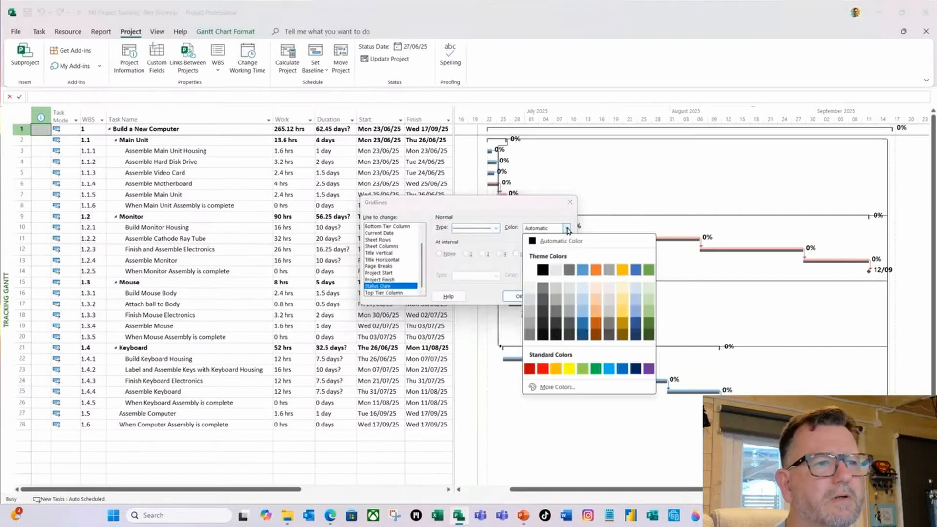
{"action": "left_click", "coordinate": [649, 323]}
{"action": "left_click", "coordinate": [520, 296]}
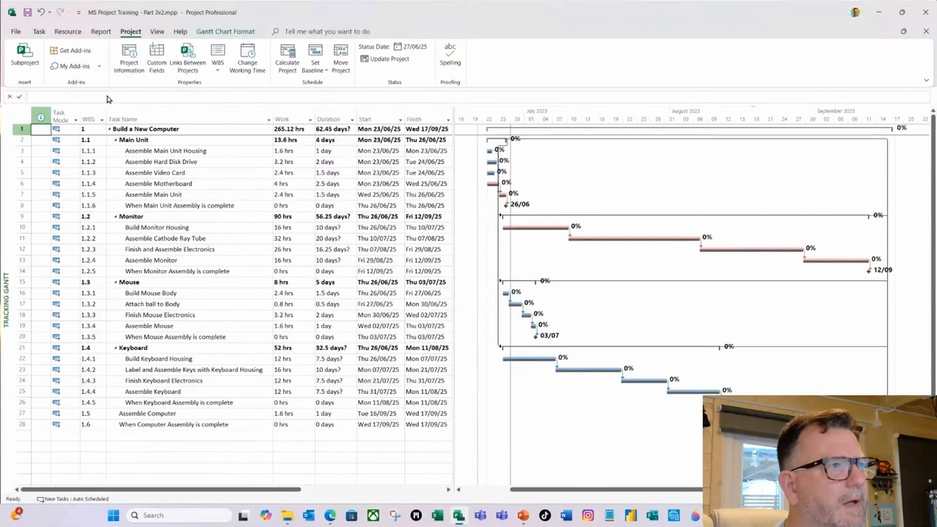
Check completion, milestones and late tasks in the Project Overview dashboard, and return to the Tracking Gantt view.
{"action": "left_click", "coordinate": [102, 32]}
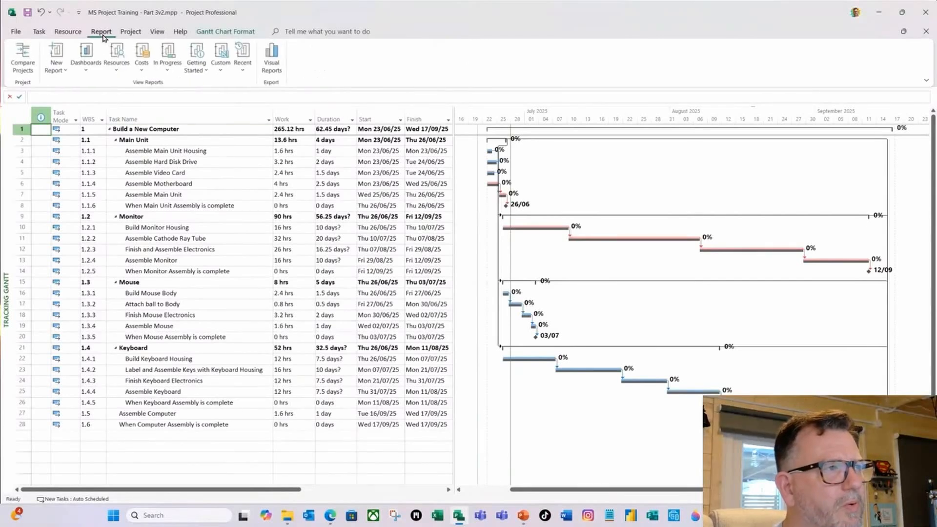
{"action": "left_click", "coordinate": [85, 78]}
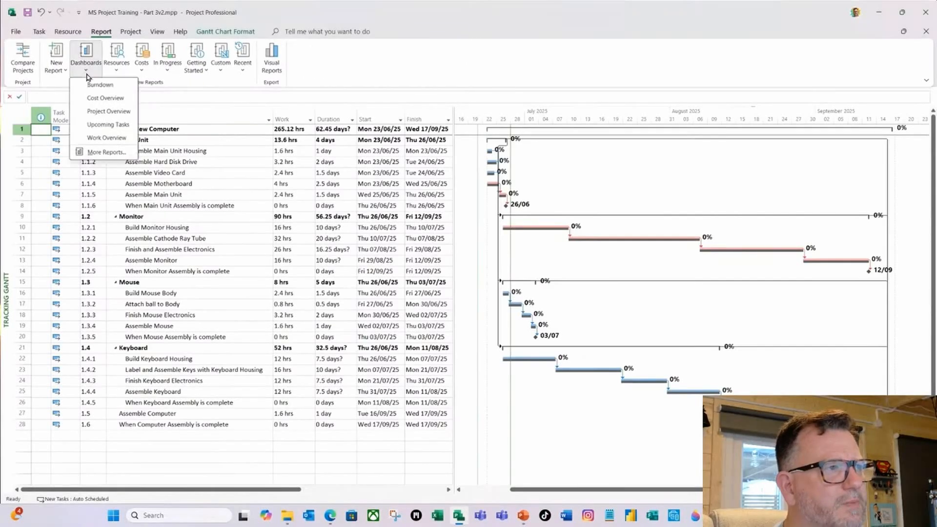
{"action": "left_click", "coordinate": [99, 111]}
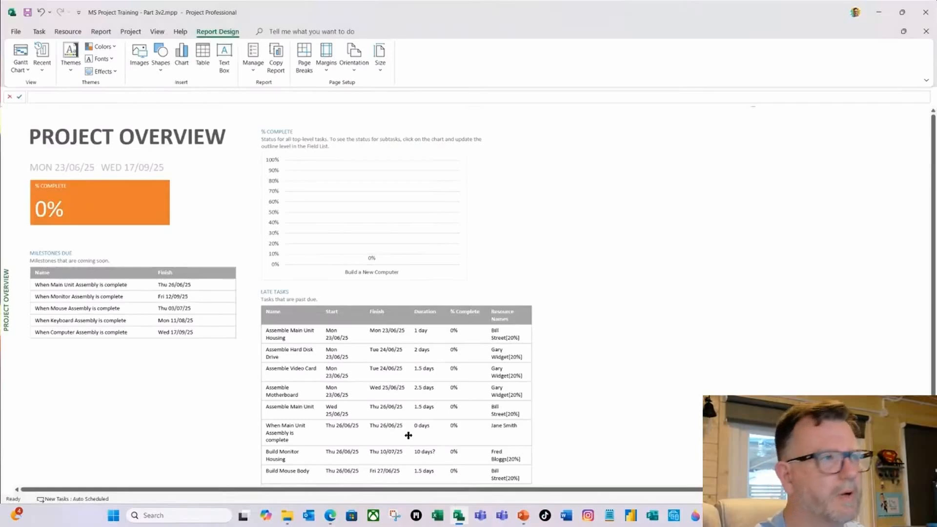
{"action": "left_click", "coordinate": [40, 33]}
{"action": "left_click", "coordinate": [22, 70]}
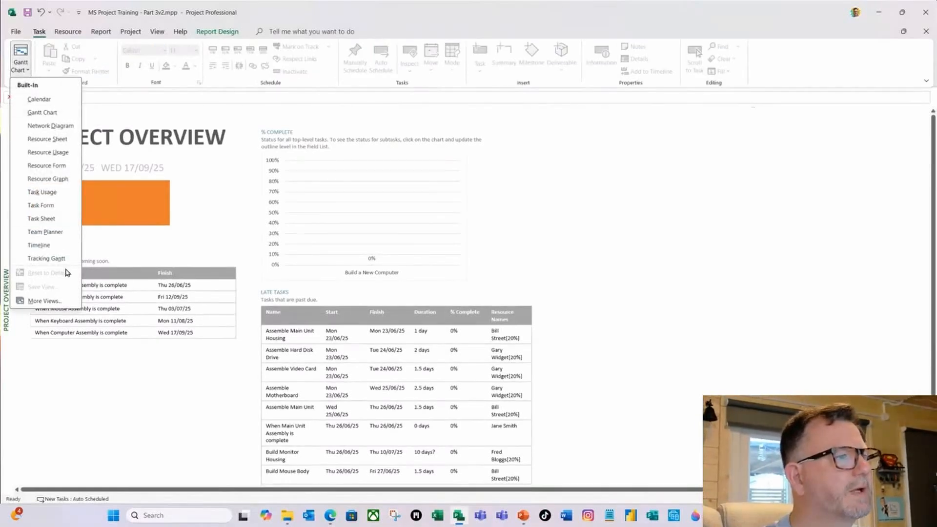
{"action": "left_click", "coordinate": [46, 259]}
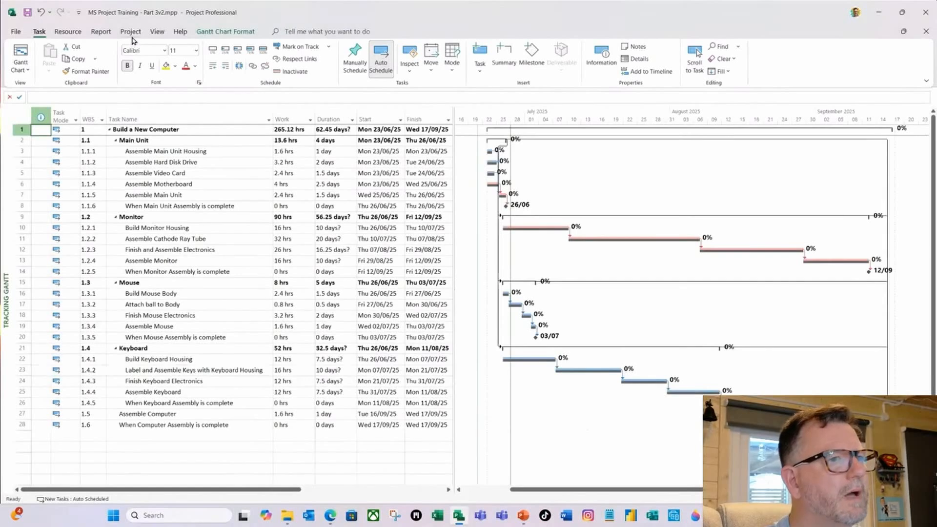
Update the entire project's work as complete through Fri 27/06/25, using the 0% - 100% complete option.
{"action": "left_click", "coordinate": [130, 31]}
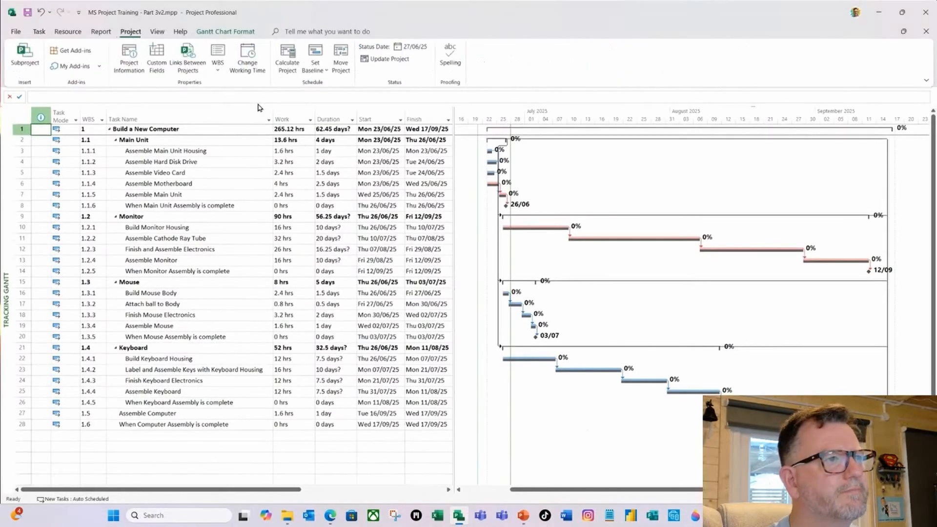
{"action": "left_click", "coordinate": [385, 59]}
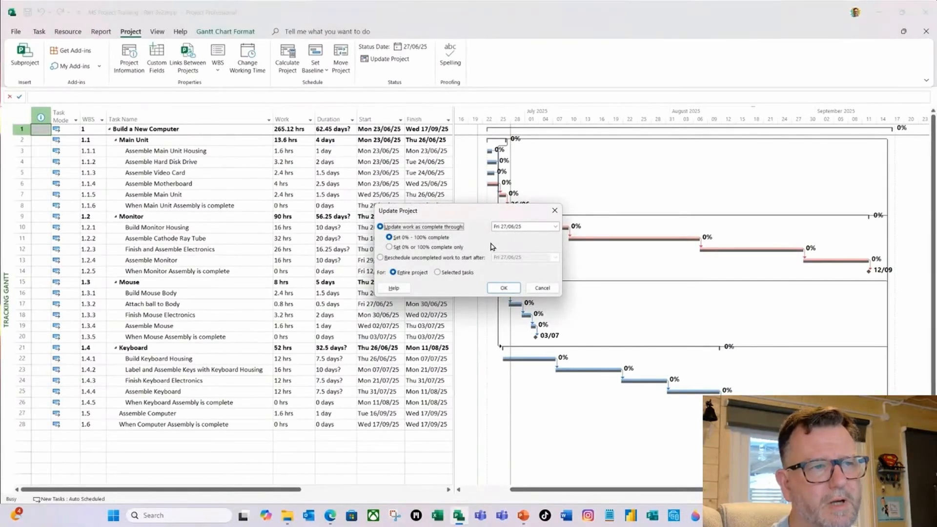
{"action": "left_click", "coordinate": [503, 289]}
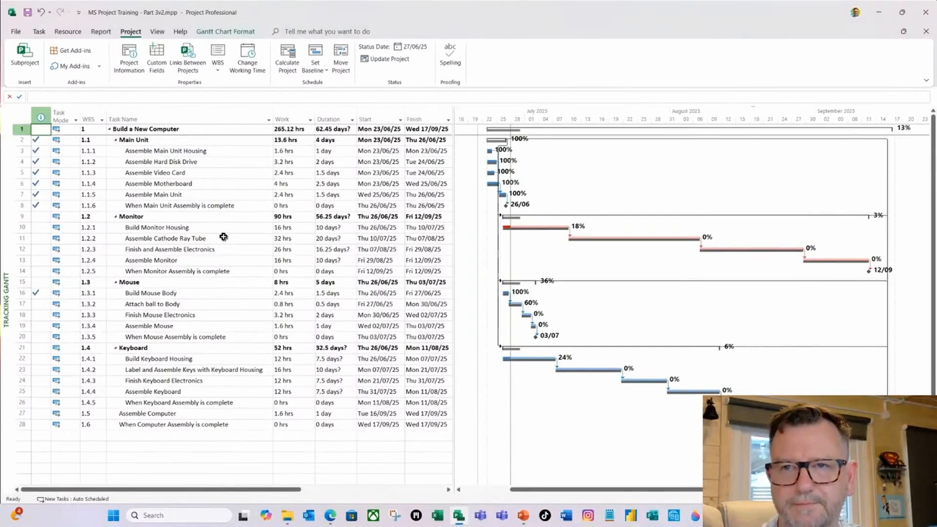
Review the updated progress in the Project Overview dashboard, and switch back to the Tracking Gantt view.
{"action": "left_click", "coordinate": [101, 32]}
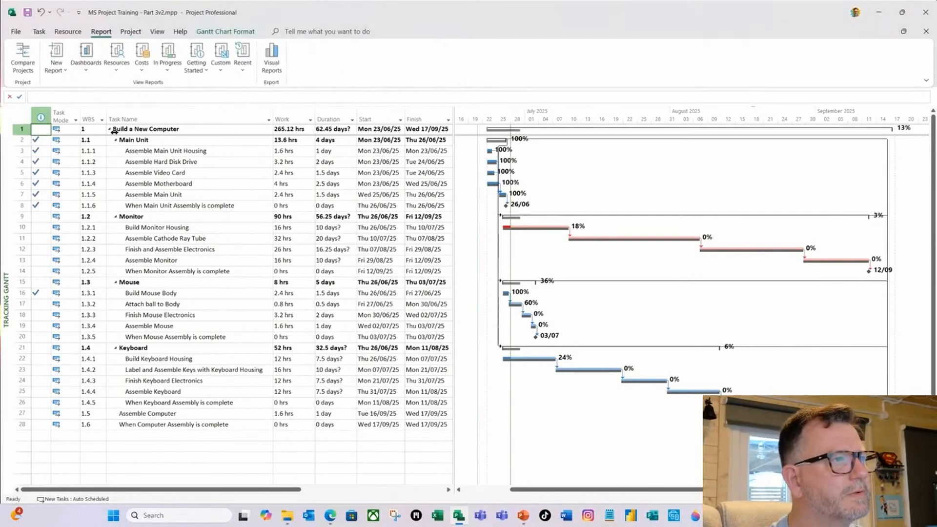
{"action": "left_click", "coordinate": [87, 73]}
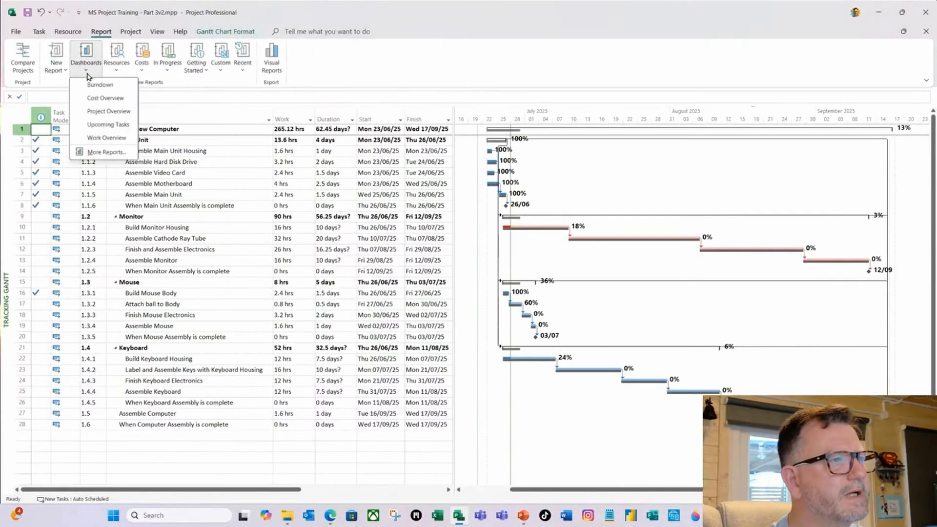
{"action": "left_click", "coordinate": [110, 112]}
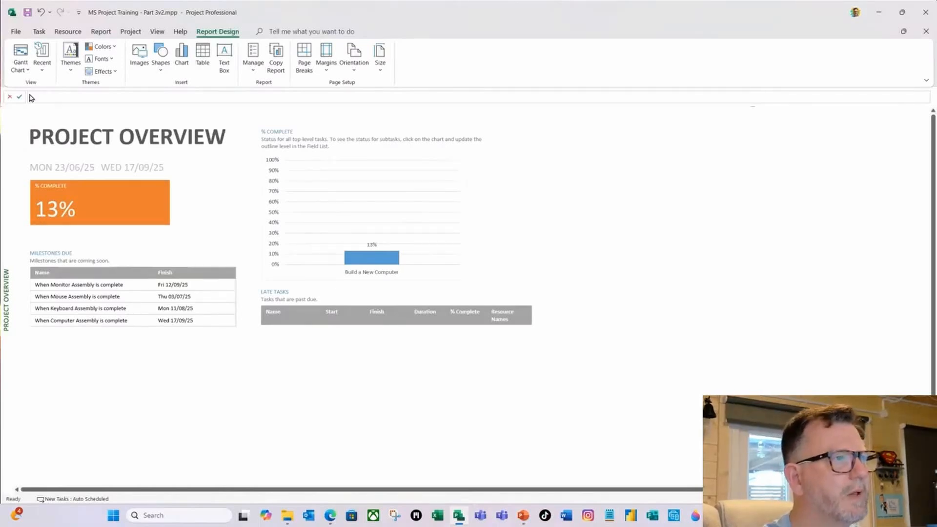
{"action": "left_click", "coordinate": [25, 70]}
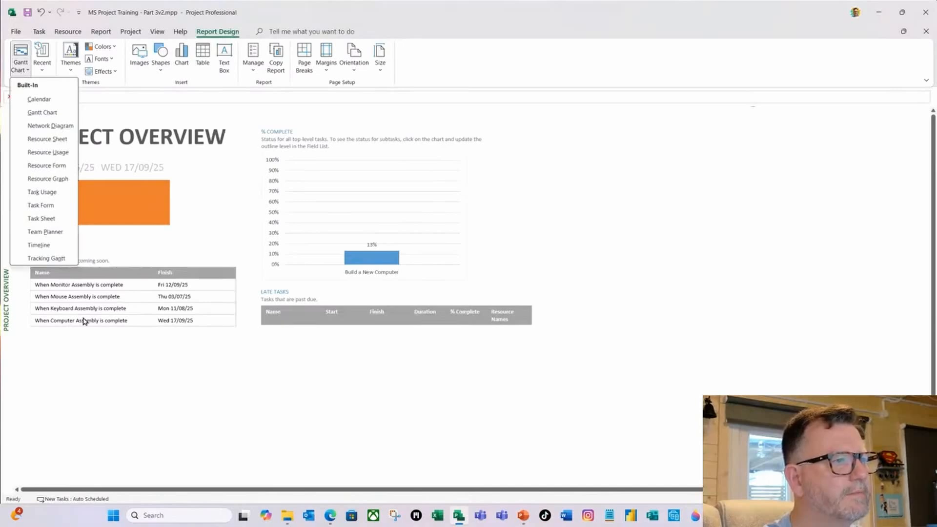
{"action": "left_click", "coordinate": [46, 259]}
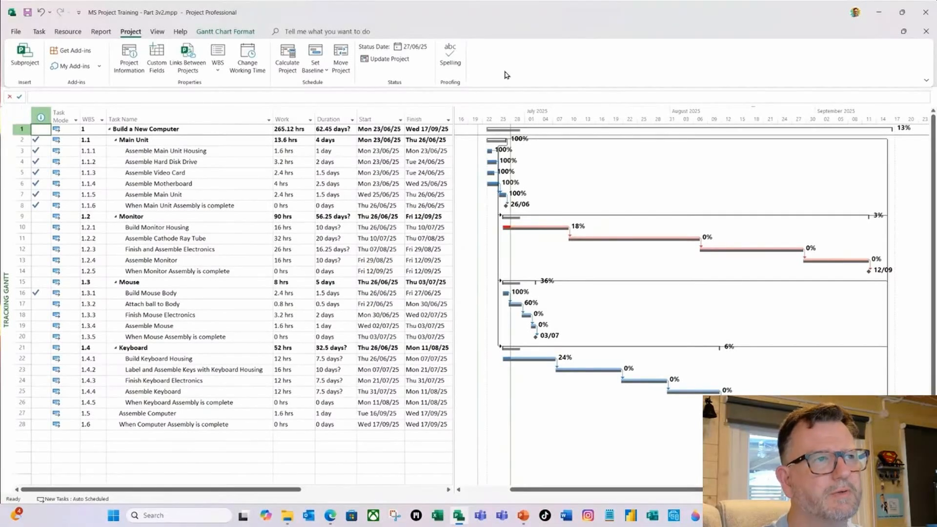
Set the project's status date to Fri 04/07/25.
{"action": "left_click", "coordinate": [410, 47]}
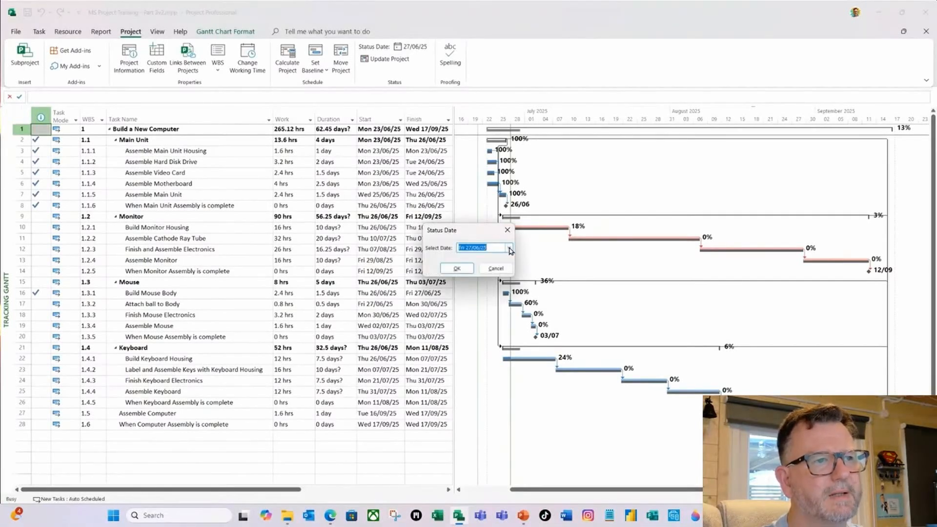
{"action": "left_click", "coordinate": [509, 249]}
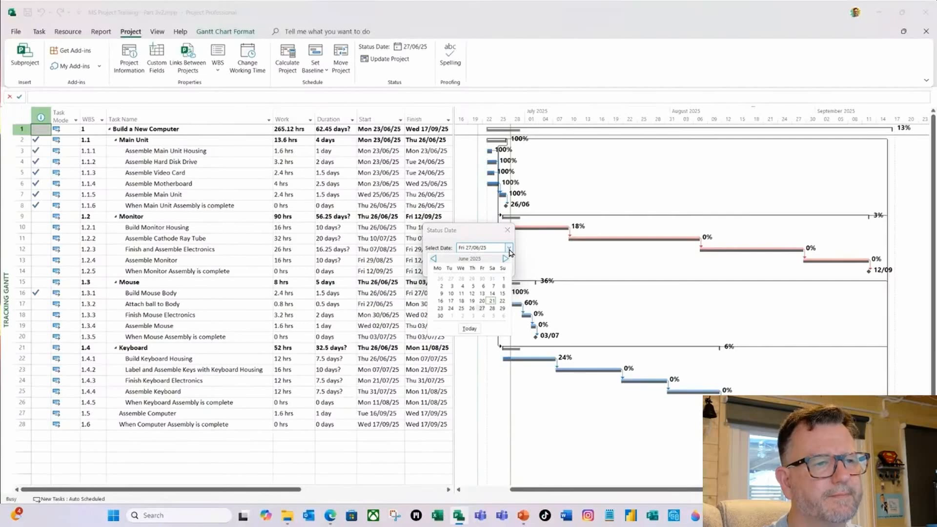
{"action": "left_click", "coordinate": [483, 316]}
{"action": "left_click", "coordinate": [457, 268]}
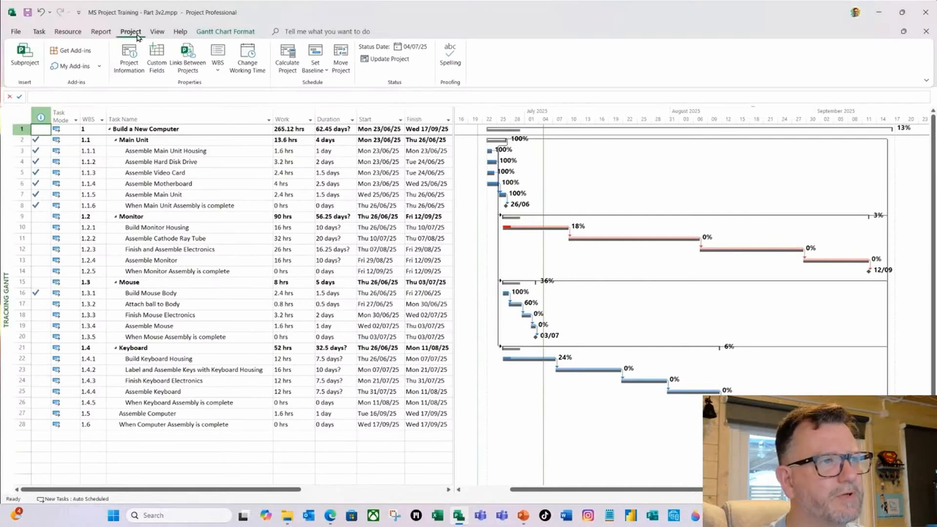
Reschedule the entire project's uncompleted work to start after Fri 04/07/25.
{"action": "left_click", "coordinate": [386, 60]}
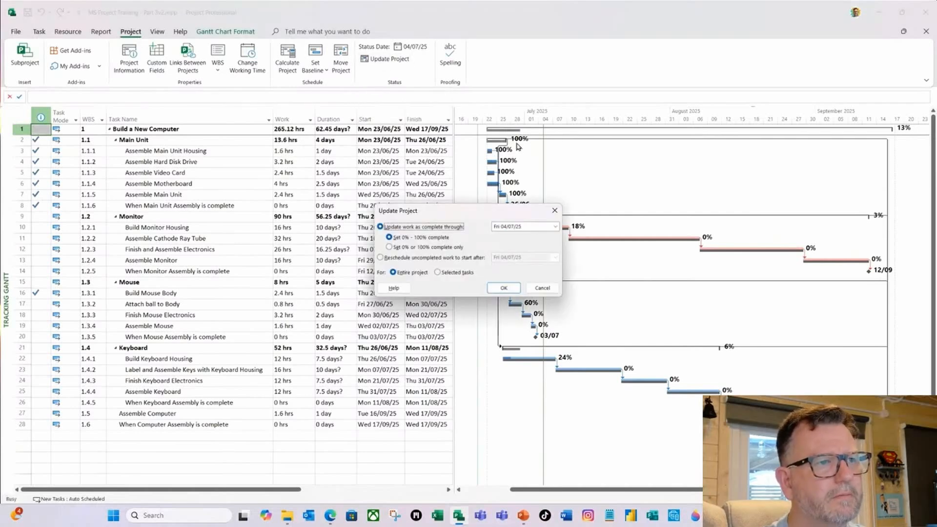
{"action": "left_click", "coordinate": [381, 258]}
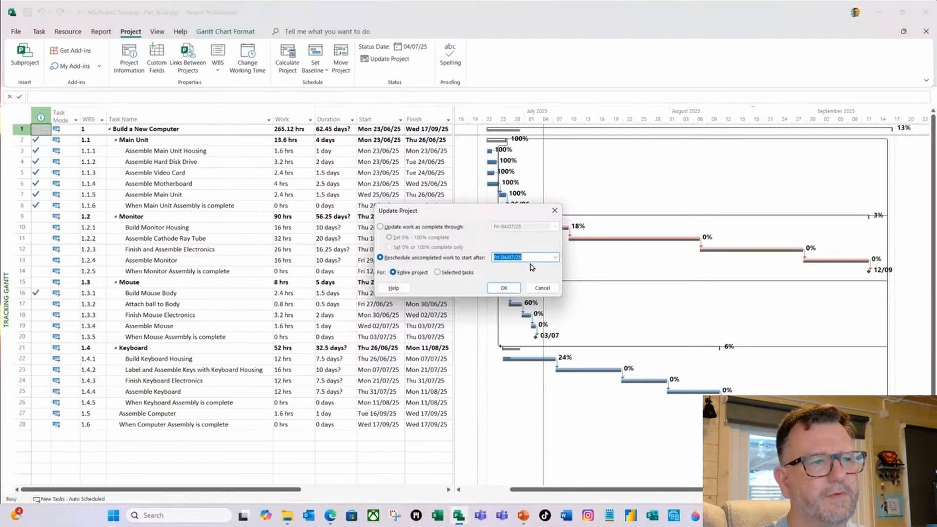
{"action": "left_click", "coordinate": [503, 288]}
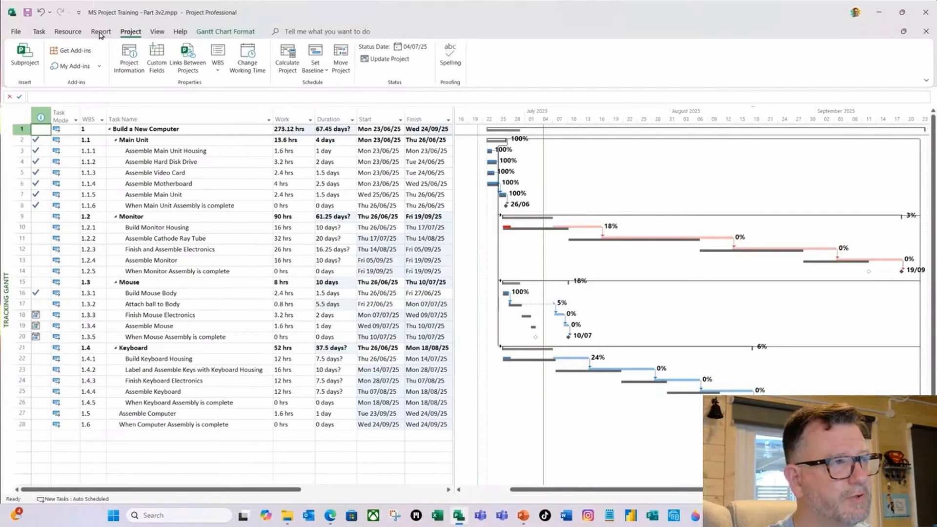
Open the Project Overview dashboard for the rescheduled plan.
{"action": "left_click", "coordinate": [100, 32]}
{"action": "left_click", "coordinate": [88, 69]}
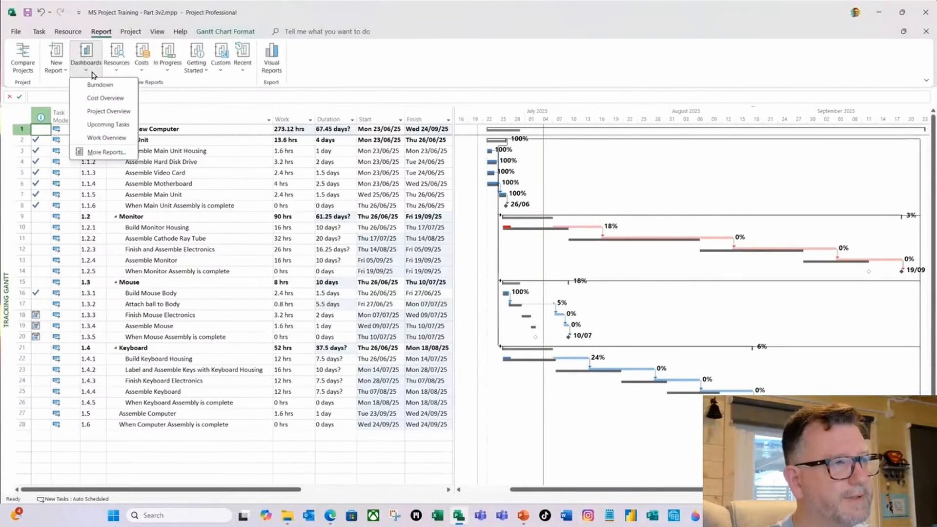
{"action": "left_click", "coordinate": [98, 112]}
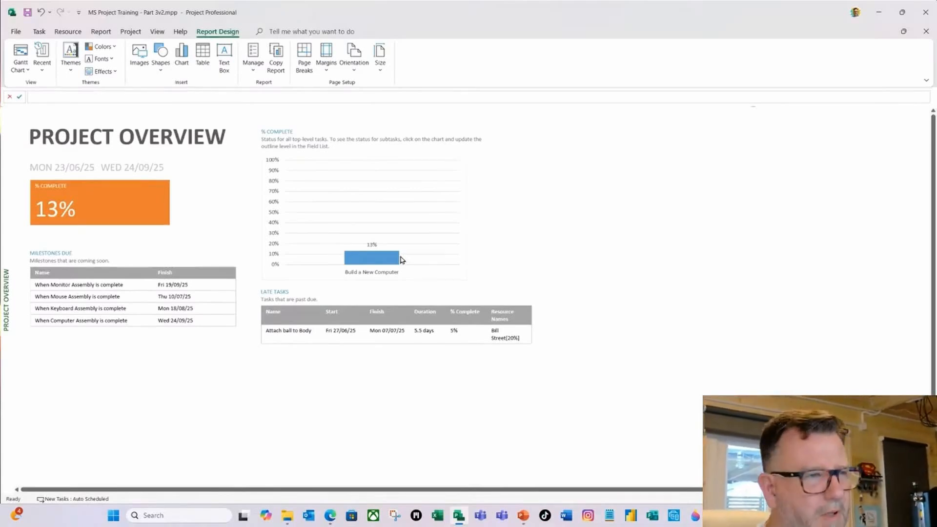
Make the dashboard's completion chart plot % Work Complete instead of % Complete.
{"action": "left_click", "coordinate": [380, 188]}
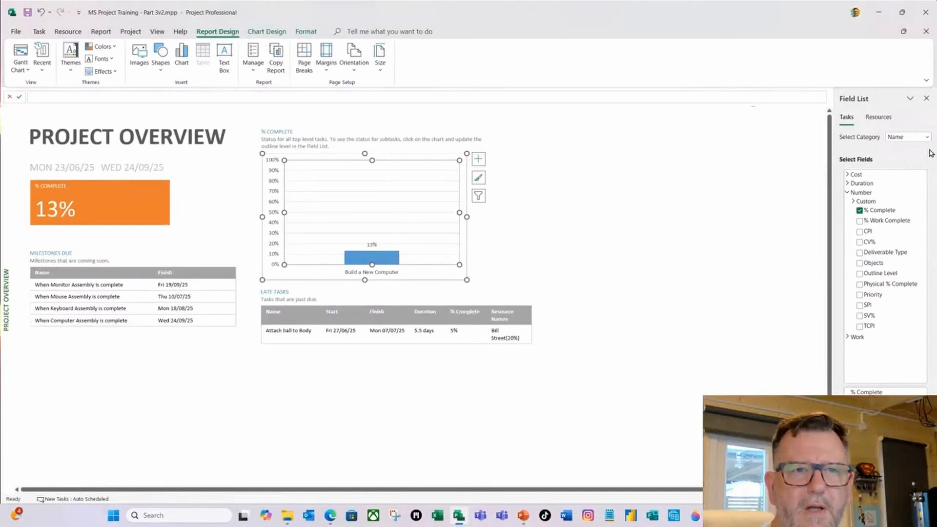
{"action": "left_click", "coordinate": [860, 221]}
{"action": "left_click", "coordinate": [861, 211]}
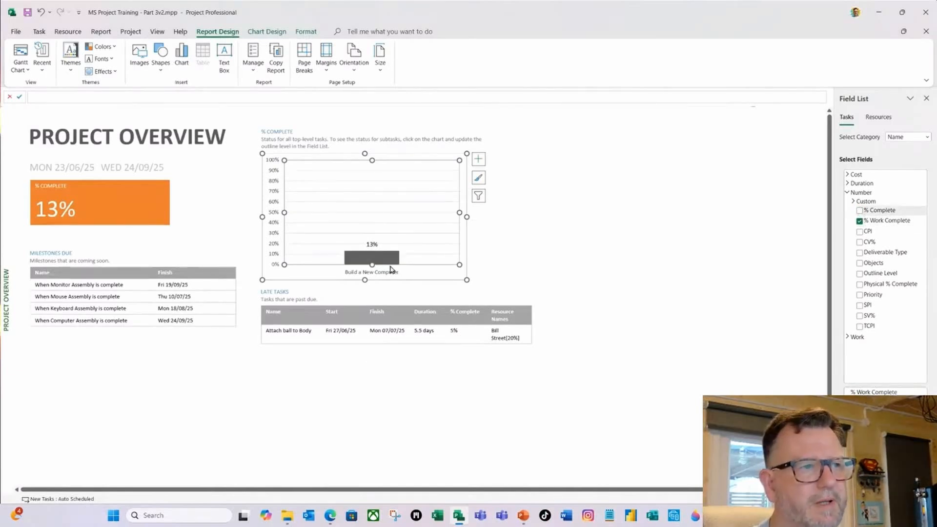
{"action": "left_click", "coordinate": [386, 262]}
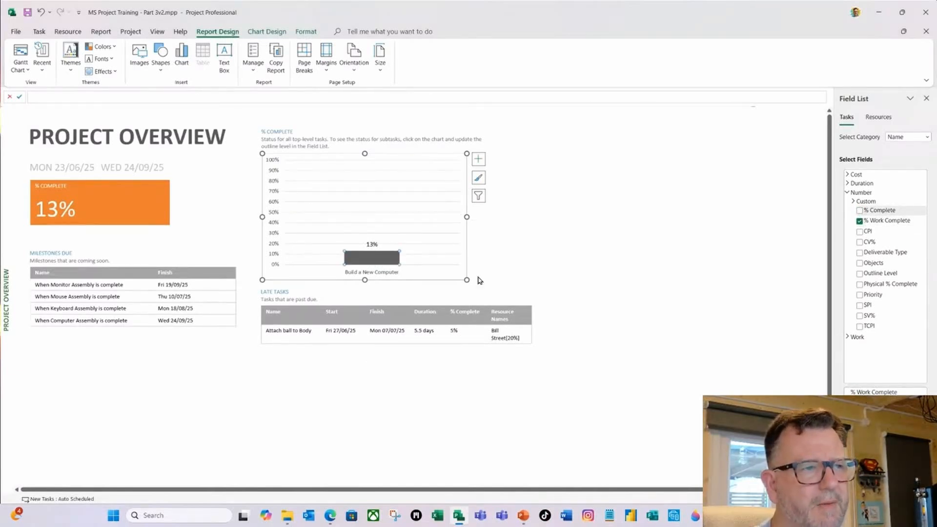
{"action": "left_click", "coordinate": [446, 192]}
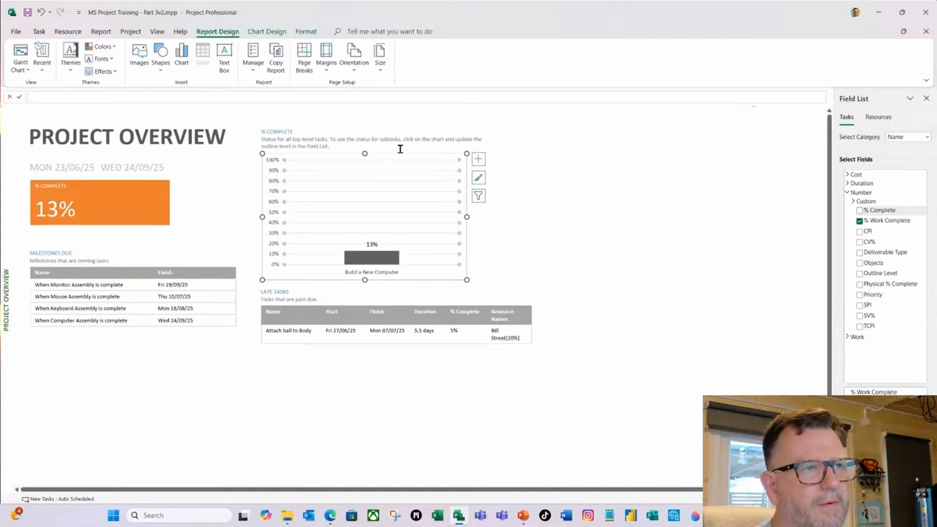
{"action": "left_click", "coordinate": [561, 199]}
{"action": "left_click", "coordinate": [438, 184]}
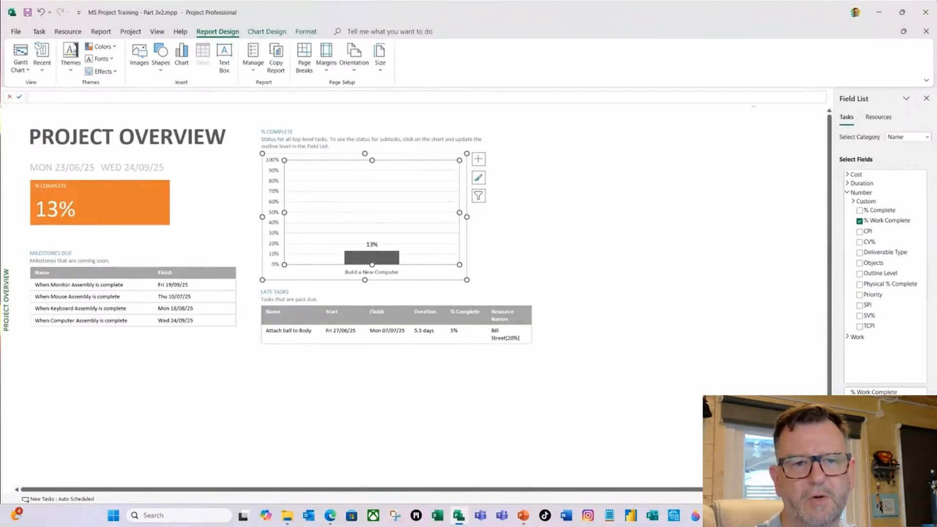
Set the completion chart's outline level to Level 2.
{"action": "left_click", "coordinate": [927, 454]}
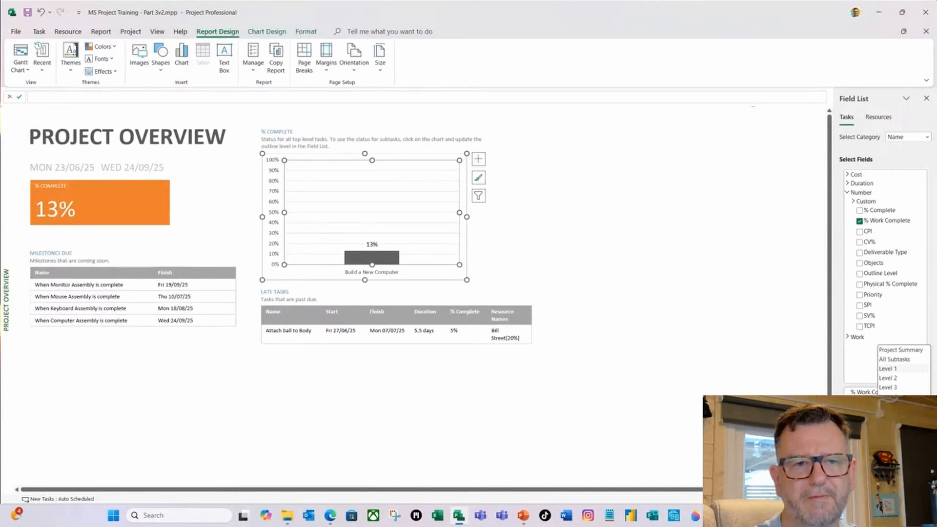
{"action": "left_click", "coordinate": [907, 379]}
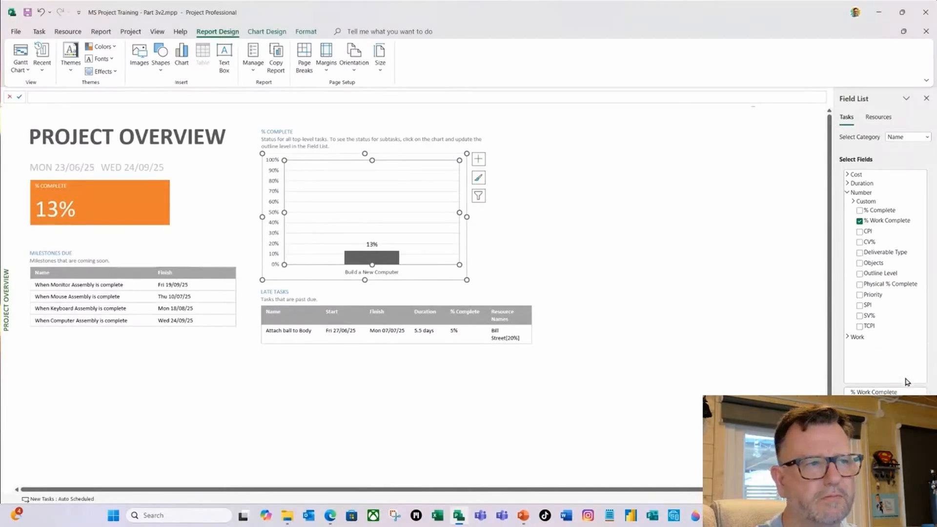
{"action": "left_click", "coordinate": [556, 250]}
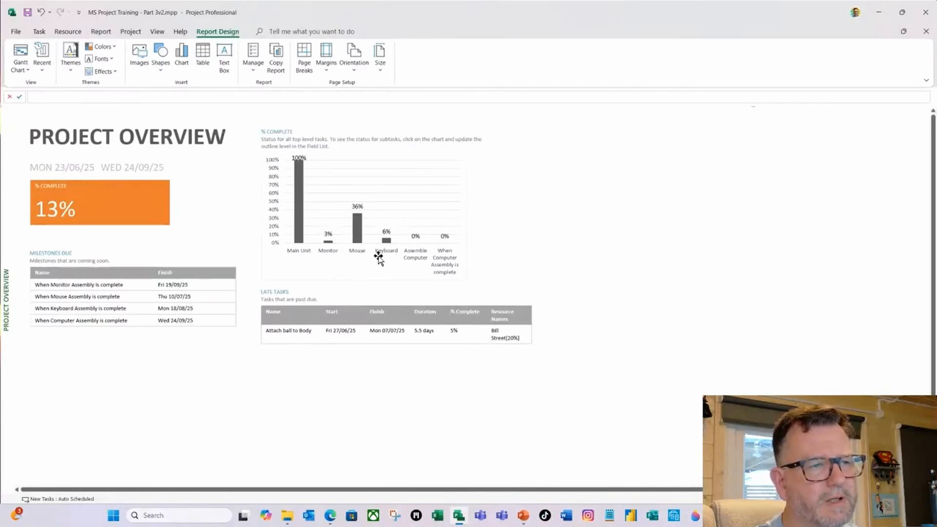
Change the completion chart's heading on the dashboard to % WORK COMPLETE.
{"action": "left_click", "coordinate": [282, 131]}
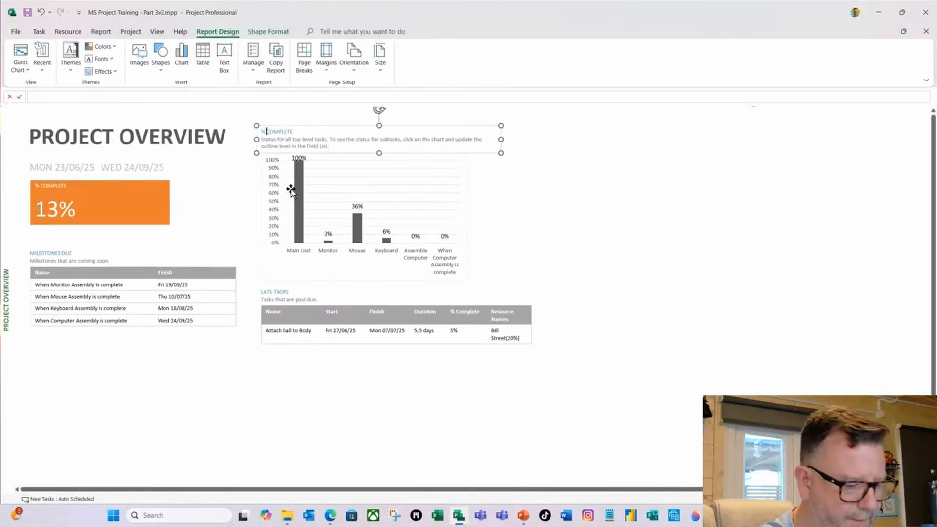
{"action": "type", "text": "WHI"}
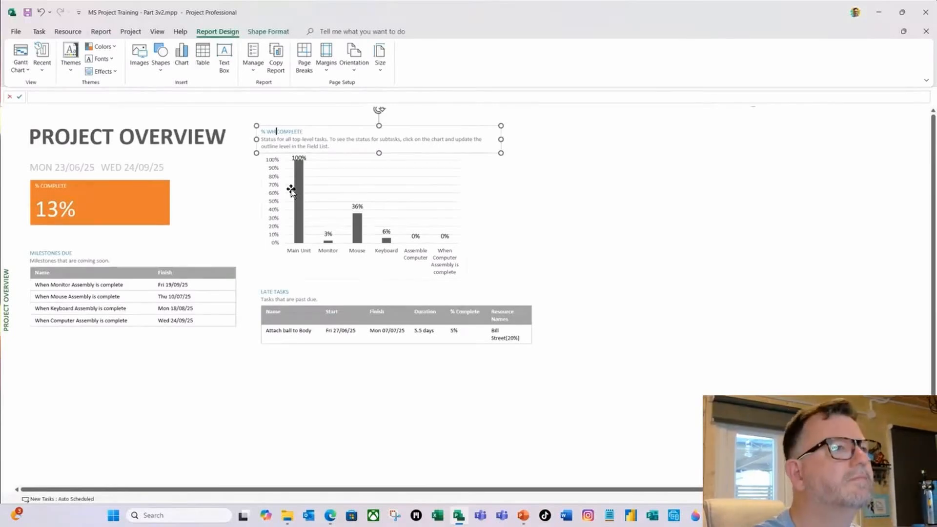
{"action": "key", "text": "BackSpace"}
{"action": "key", "text": "BackSpace"}
{"action": "type", "text": "OR"}
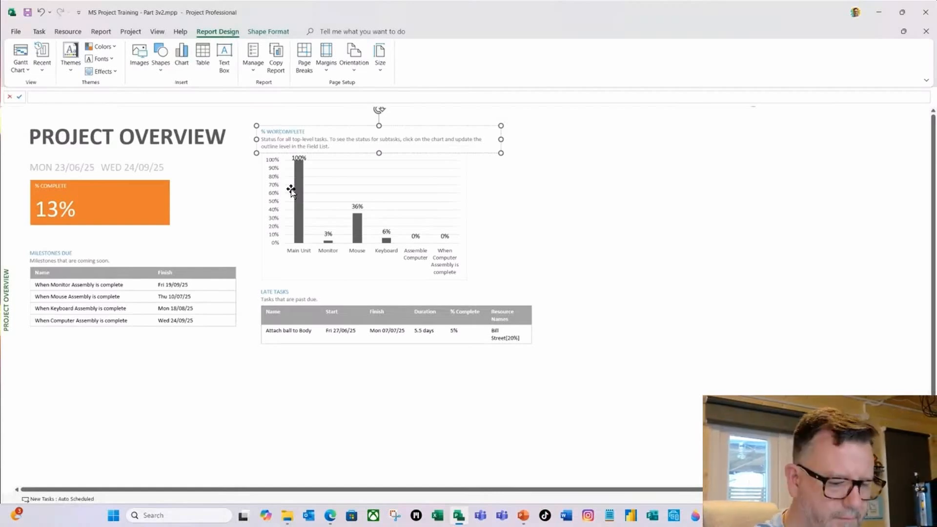
{"action": "type", "text": "K"}
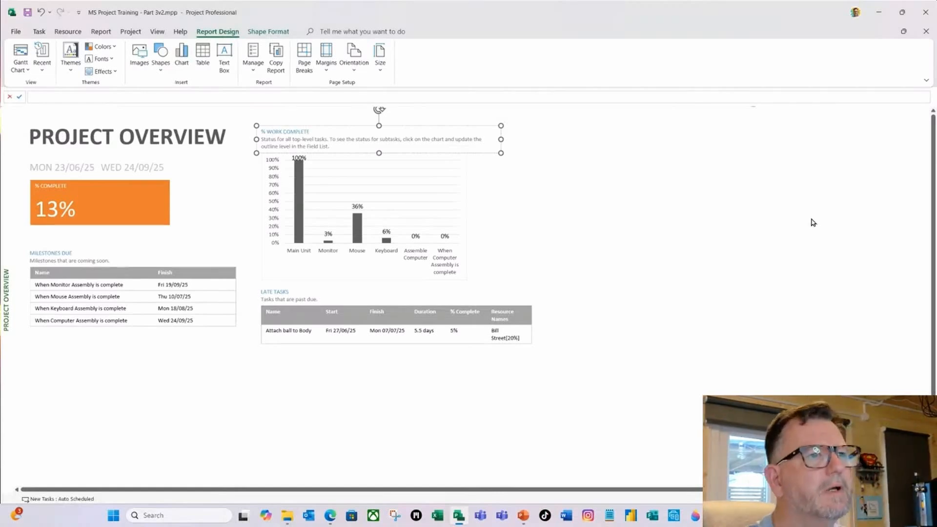
{"action": "left_click", "coordinate": [680, 204]}
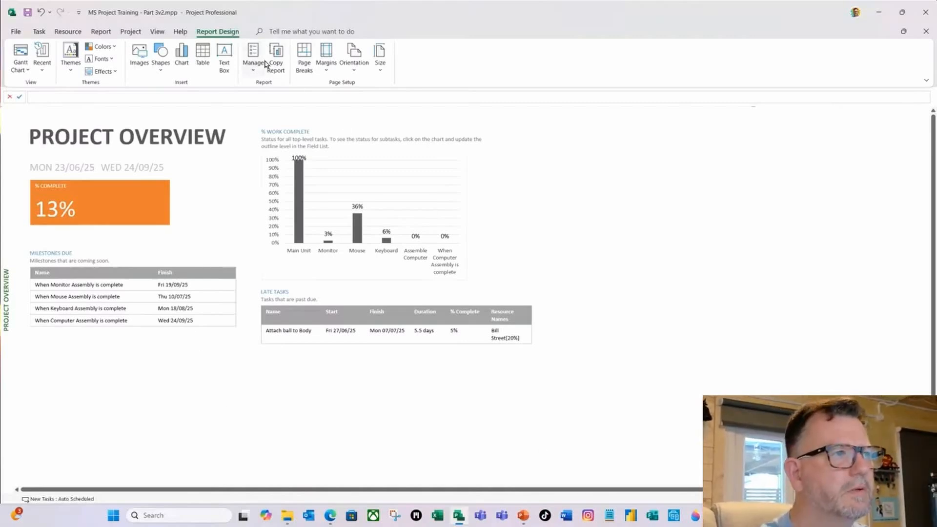
Switch to PowerPoint and start a new blank presentation in a maximized window.
{"action": "left_click", "coordinate": [525, 517]}
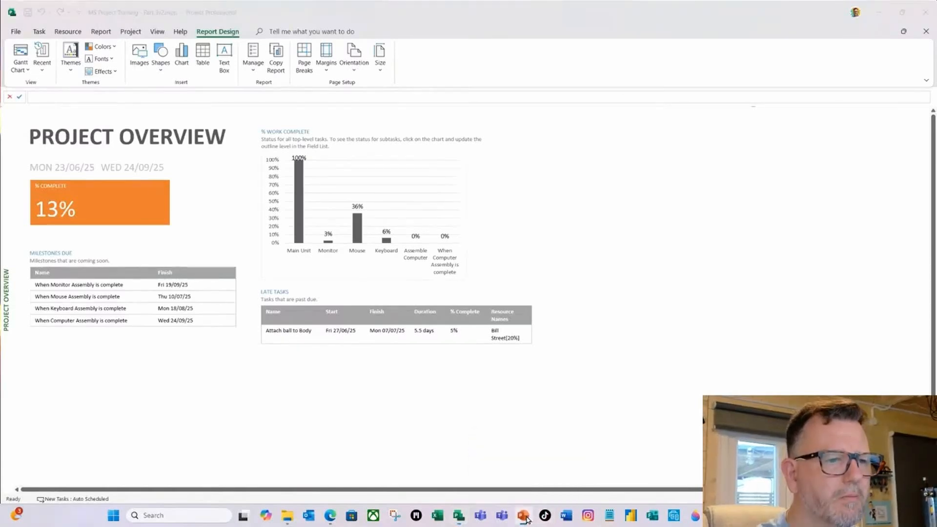
{"action": "right_click", "coordinate": [524, 516]}
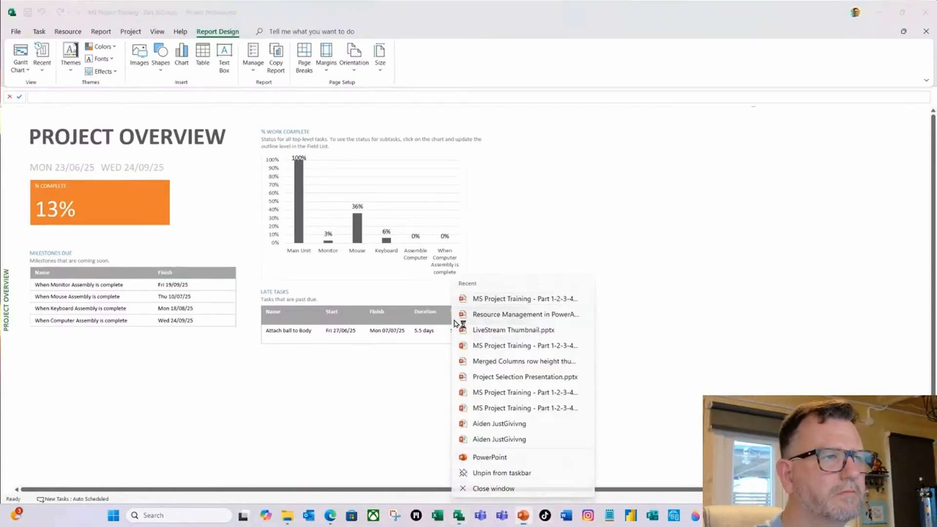
{"action": "left_click", "coordinate": [507, 440]}
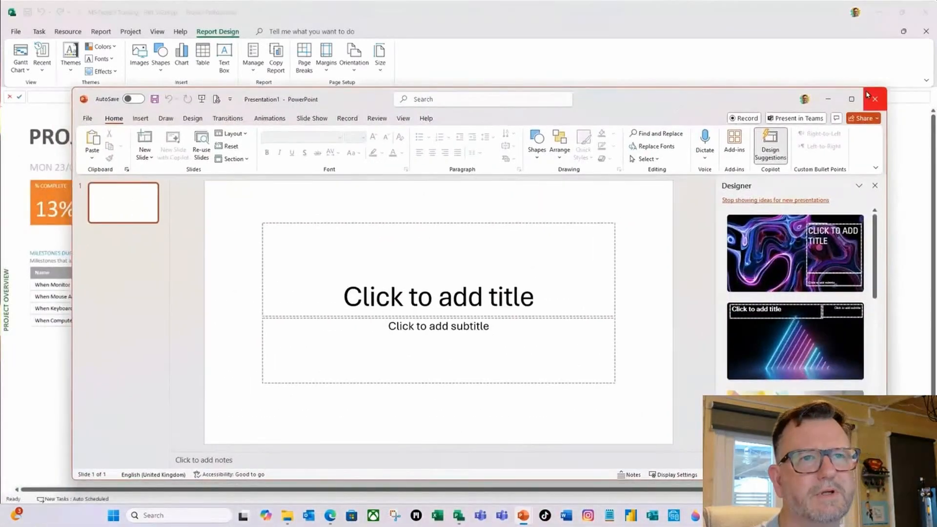
{"action": "left_click", "coordinate": [852, 99]}
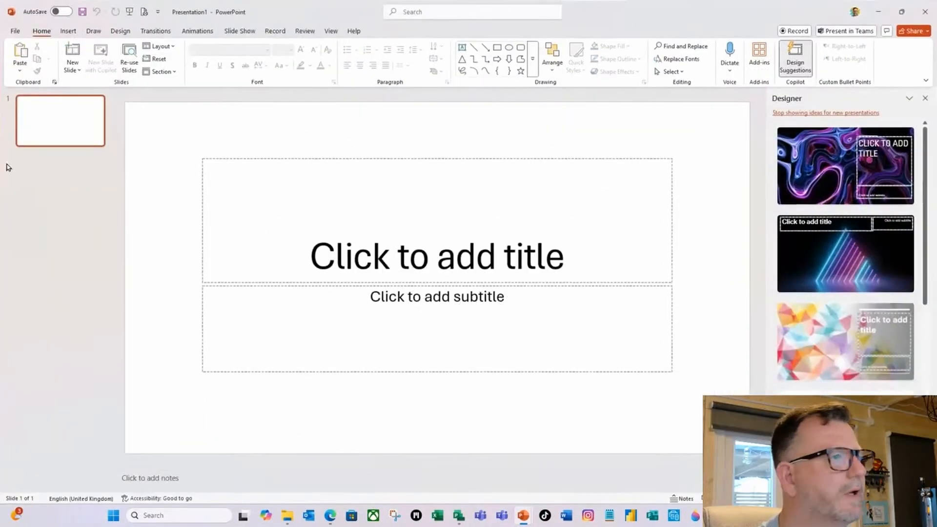
Change the first slide's layout to Blank so it has no title or subtitle placeholders.
{"action": "right_click", "coordinate": [62, 122]}
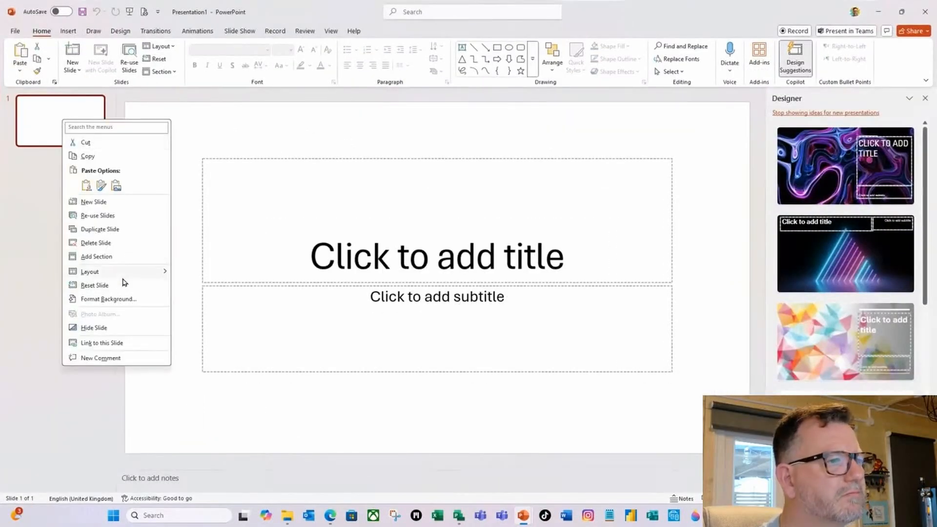
{"action": "mouse_move", "coordinate": [142, 272]}
{"action": "left_click", "coordinate": [198, 400]}
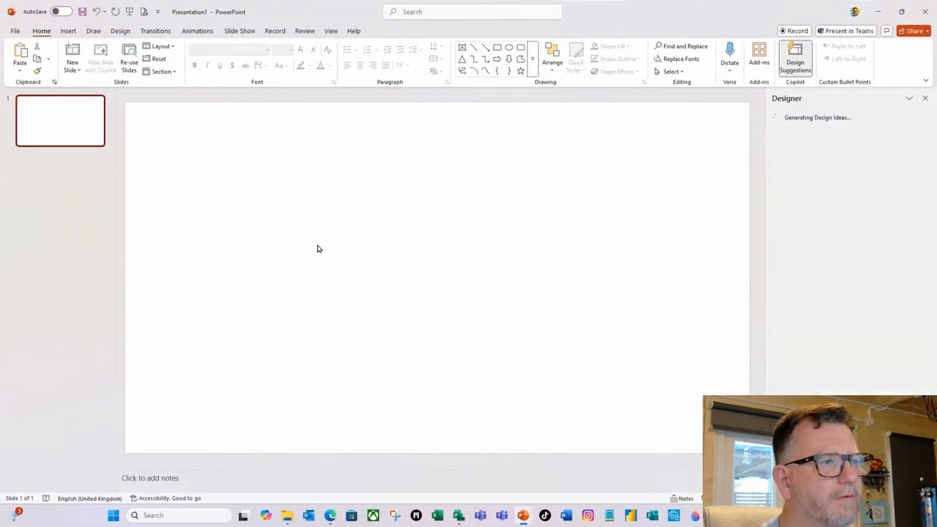